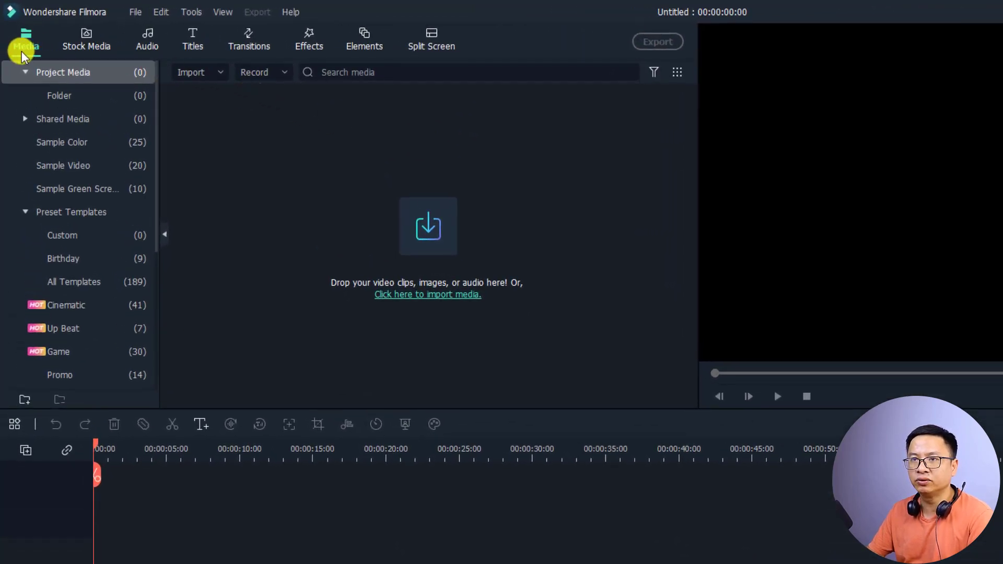
Open the Instant Cutter Tool for importing media and switch it to Merge mode.
{"action": "left_click", "coordinate": [220, 76]}
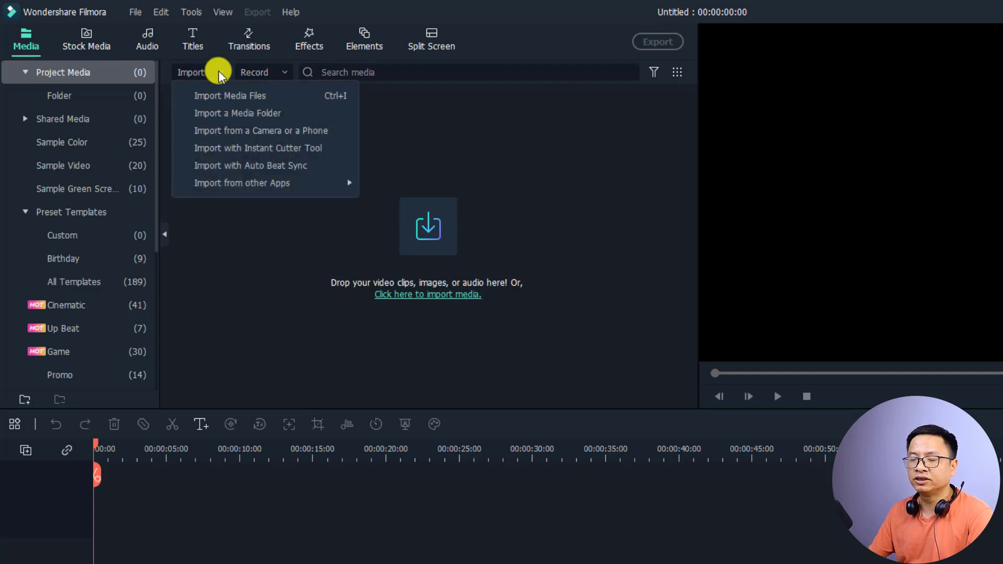
{"action": "left_click", "coordinate": [236, 151]}
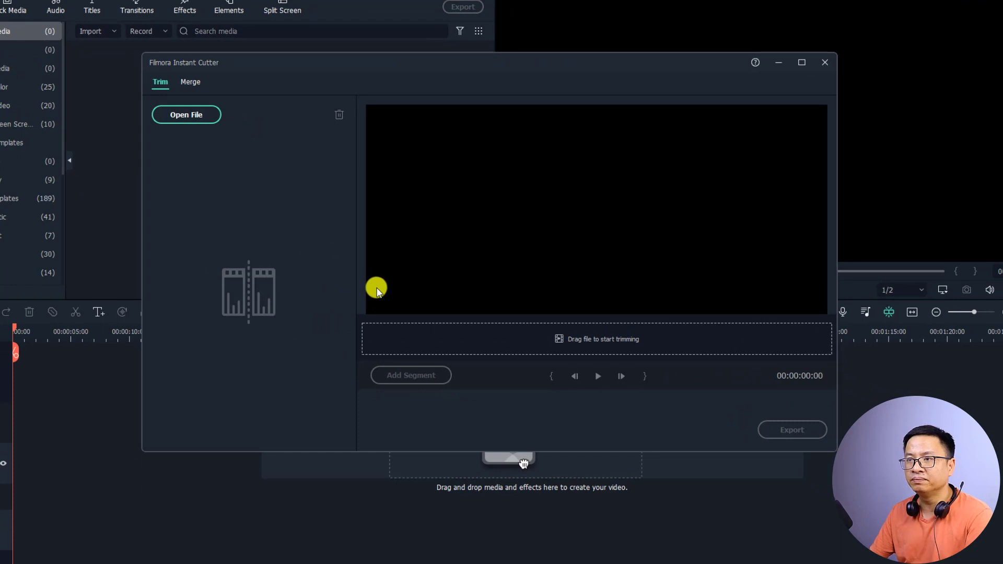
{"action": "left_click", "coordinate": [191, 83]}
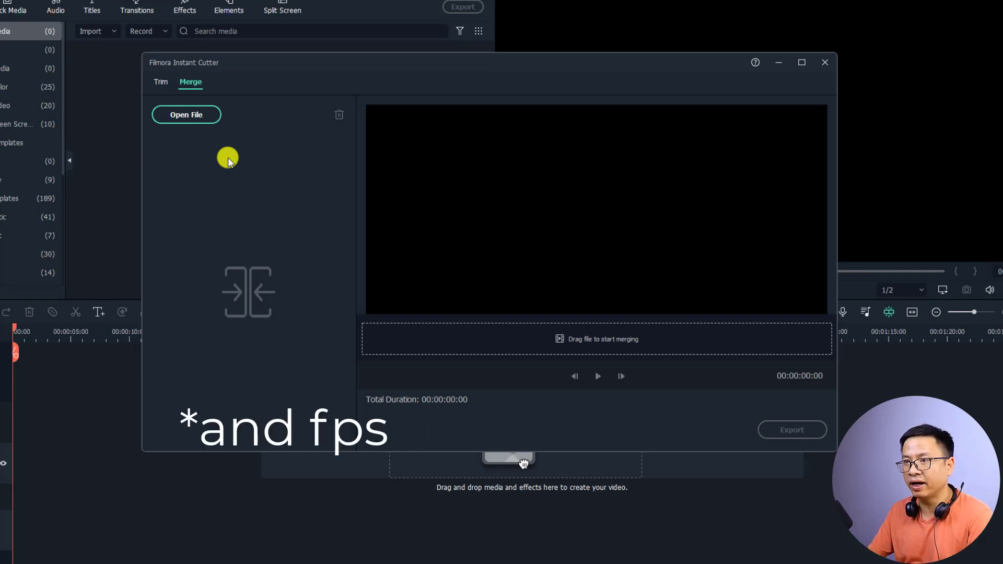
Browse for files to merge in the Cua Lo Independence Day 2022 folder, inside GoPro7 on the C: drive.
{"action": "left_click", "coordinate": [198, 115]}
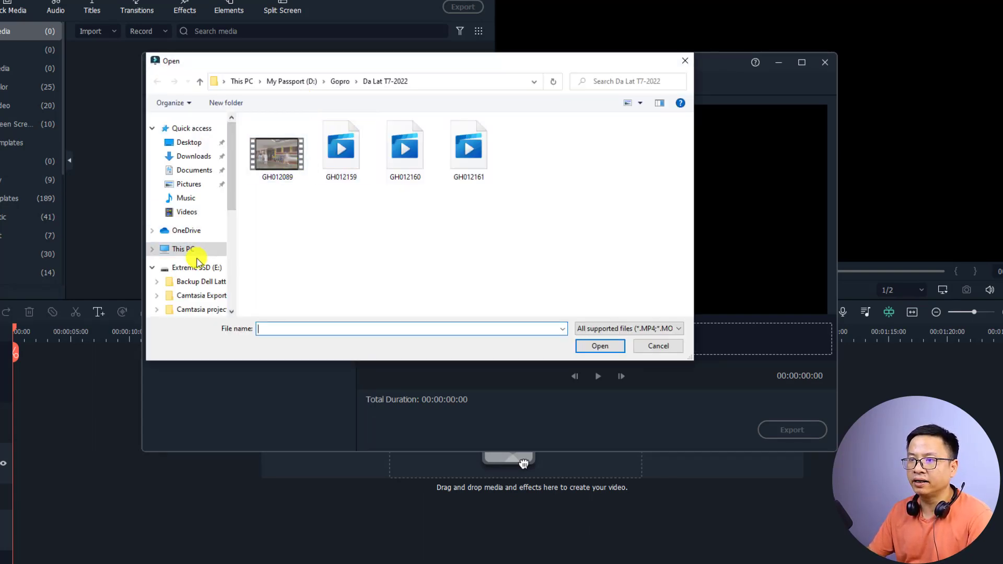
{"action": "left_click", "coordinate": [172, 249]}
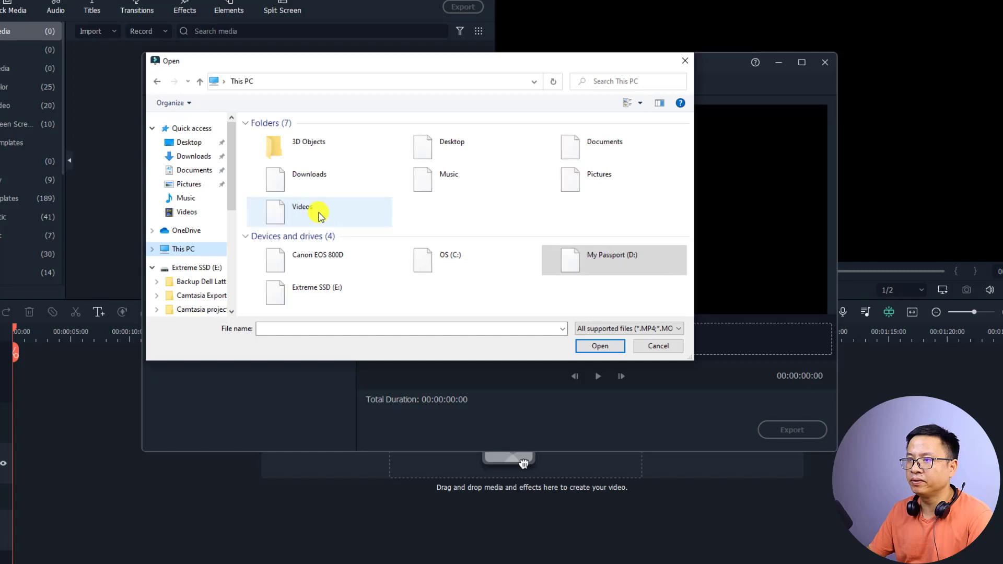
{"action": "double_click", "coordinate": [441, 257]}
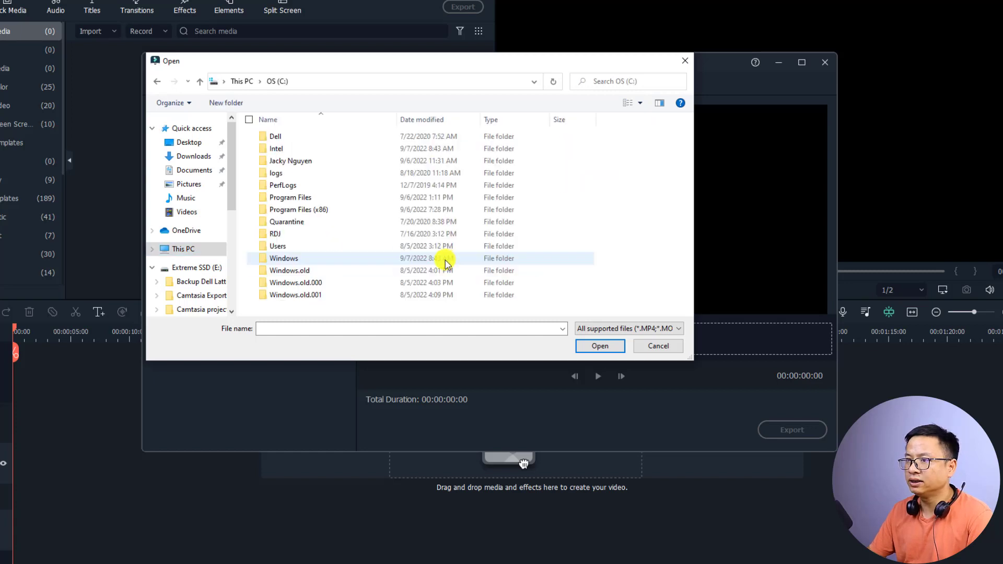
{"action": "double_click", "coordinate": [290, 161]}
{"action": "double_click", "coordinate": [285, 271]}
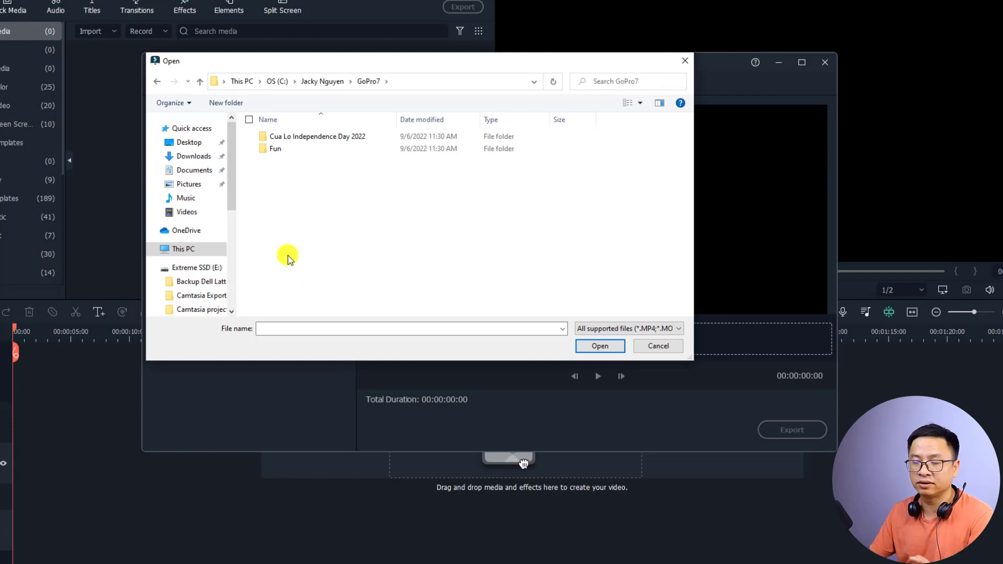
{"action": "double_click", "coordinate": [293, 138]}
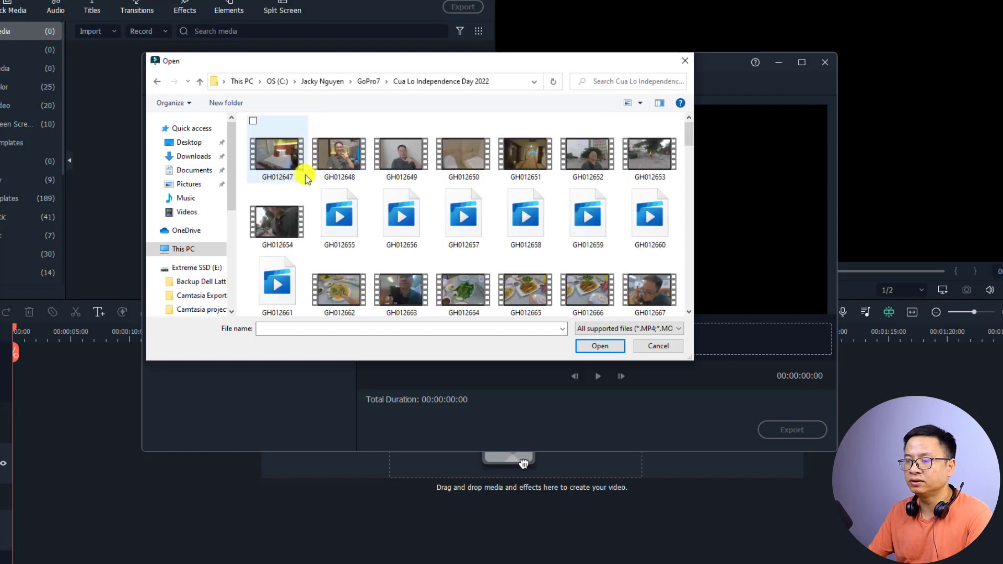
Add the clips GH012840 and GH012841 to the merge list.
{"action": "scroll", "coordinate": [340, 219], "scroll_direction": "down", "scroll_amount": 7}
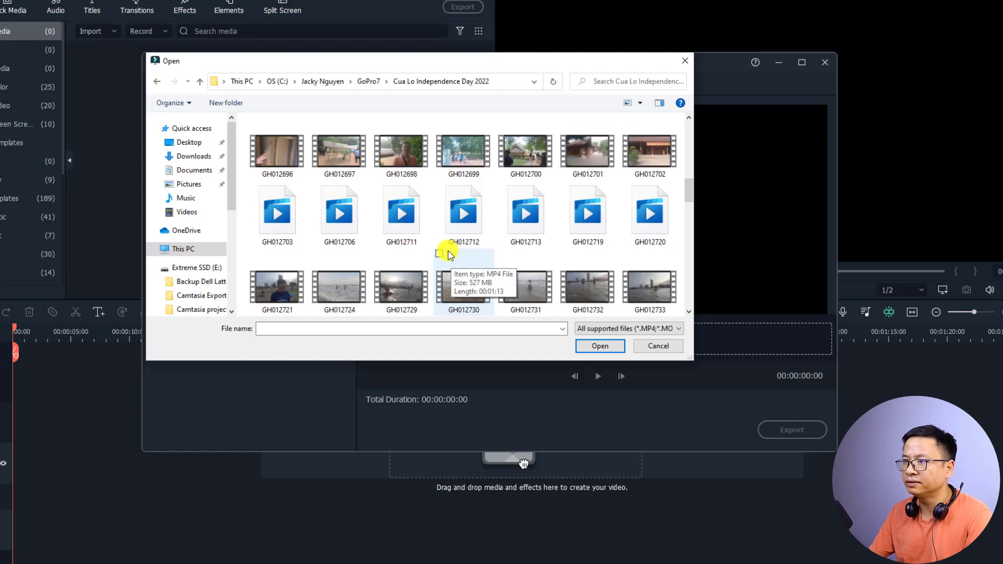
{"action": "scroll", "coordinate": [447, 252], "scroll_direction": "down", "scroll_amount": 2}
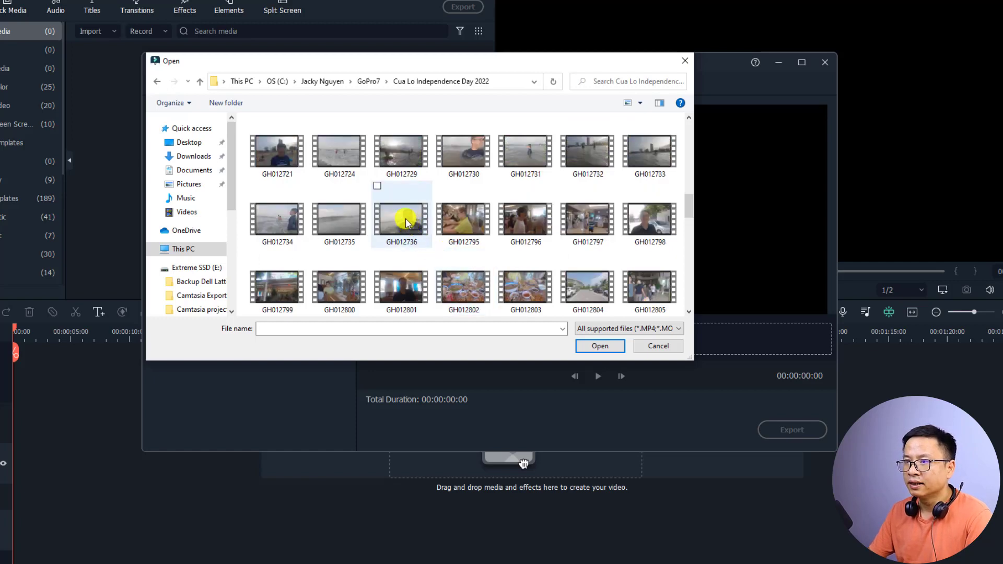
{"action": "scroll", "coordinate": [410, 246], "scroll_direction": "down", "scroll_amount": 3}
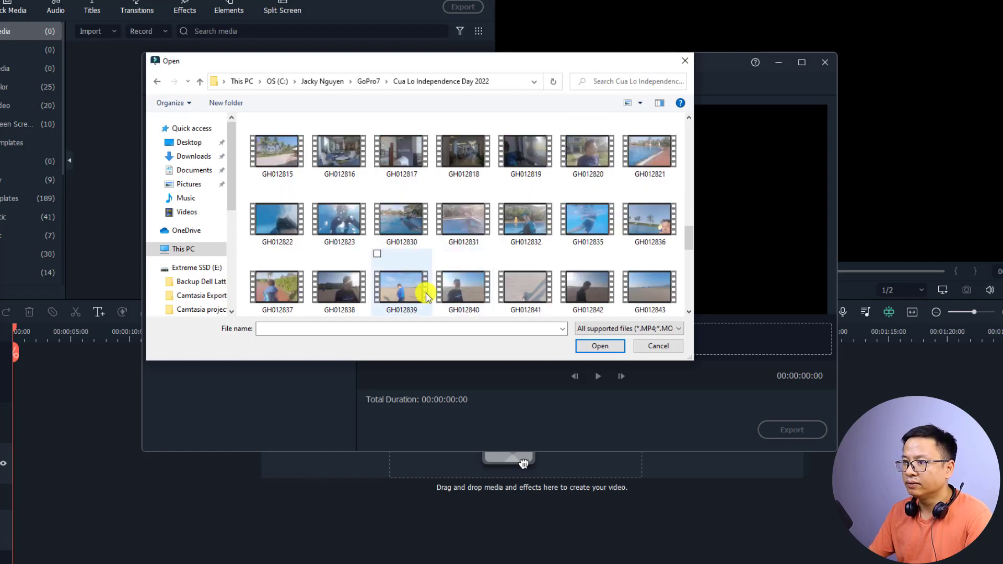
{"action": "left_click", "coordinate": [440, 254]}
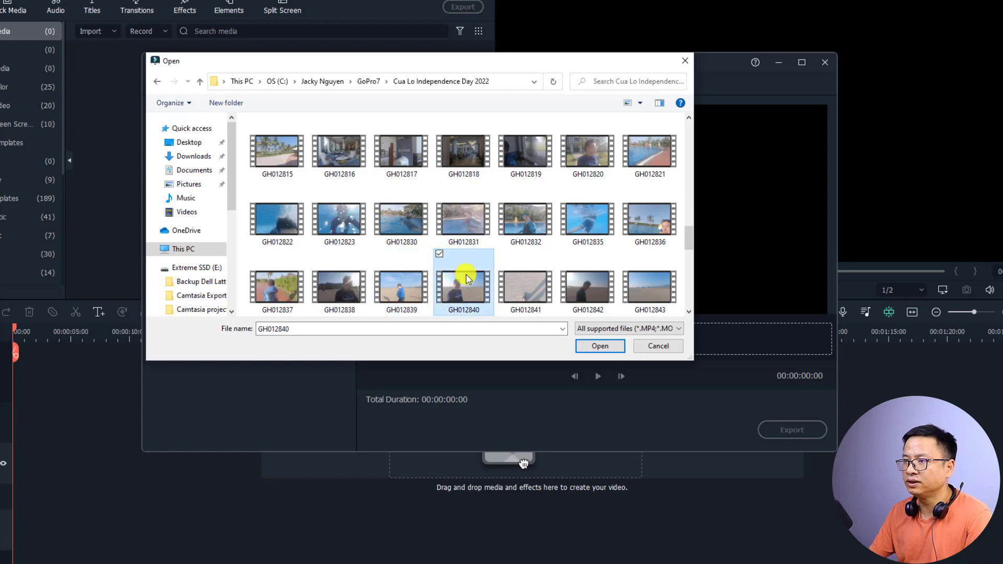
{"action": "left_click", "coordinate": [501, 254]}
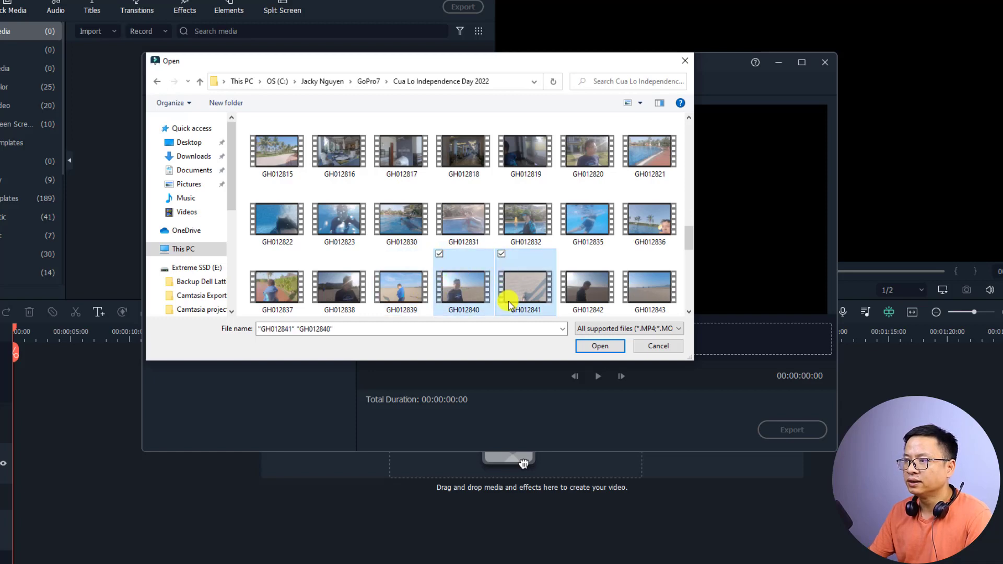
{"action": "left_click", "coordinate": [594, 353]}
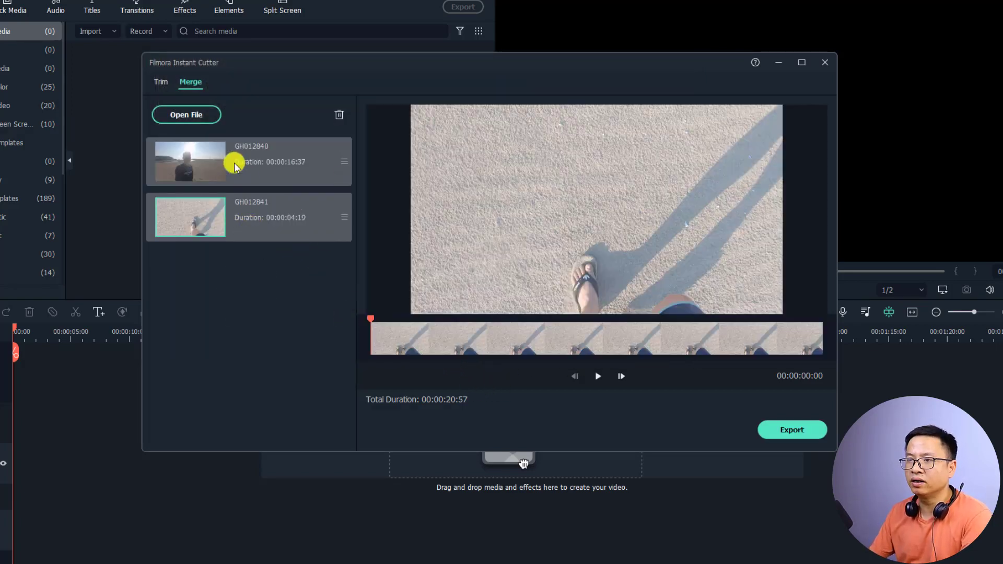
Preview the clips GH012840 and GH012841 in the merge list.
{"action": "left_click", "coordinate": [209, 180]}
{"action": "left_click", "coordinate": [202, 213]}
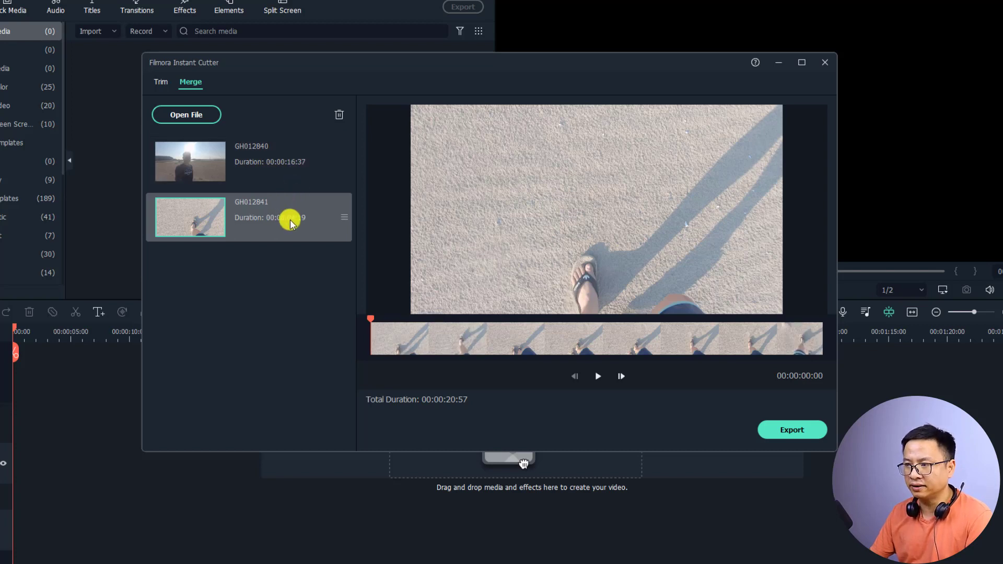
{"action": "key", "text": "Up"}
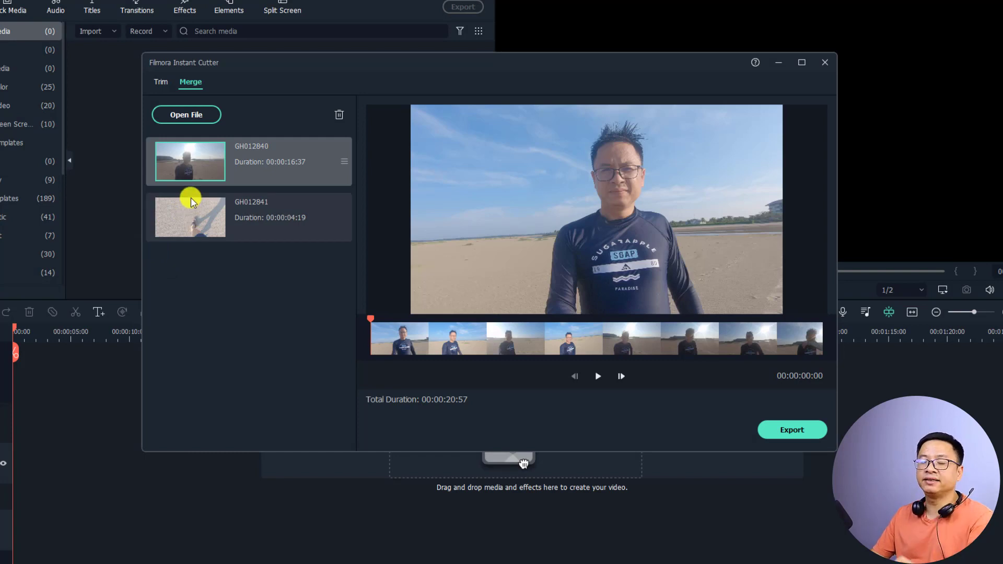
{"action": "left_click", "coordinate": [179, 115]}
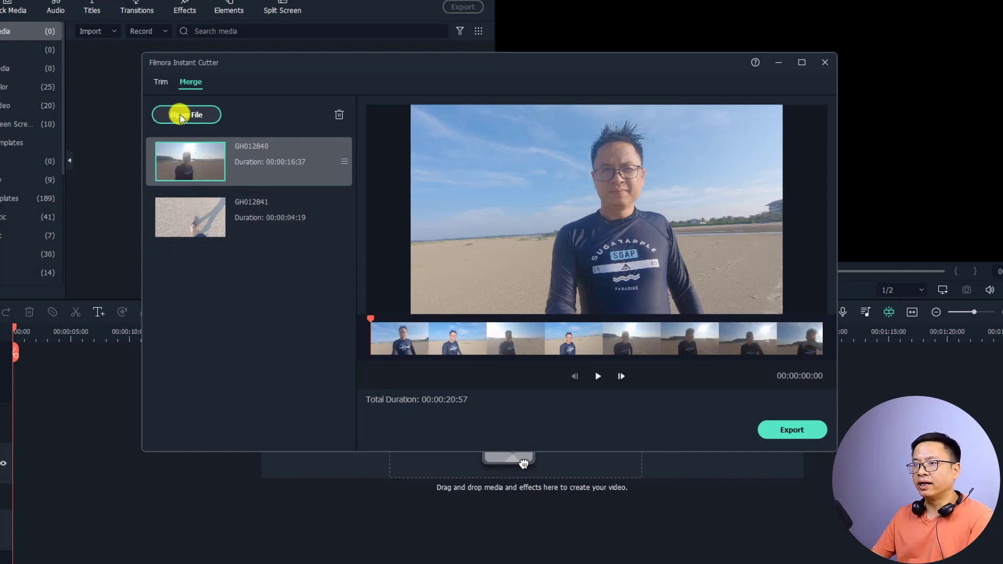
{"action": "scroll", "coordinate": [414, 251], "scroll_direction": "down", "scroll_amount": 3}
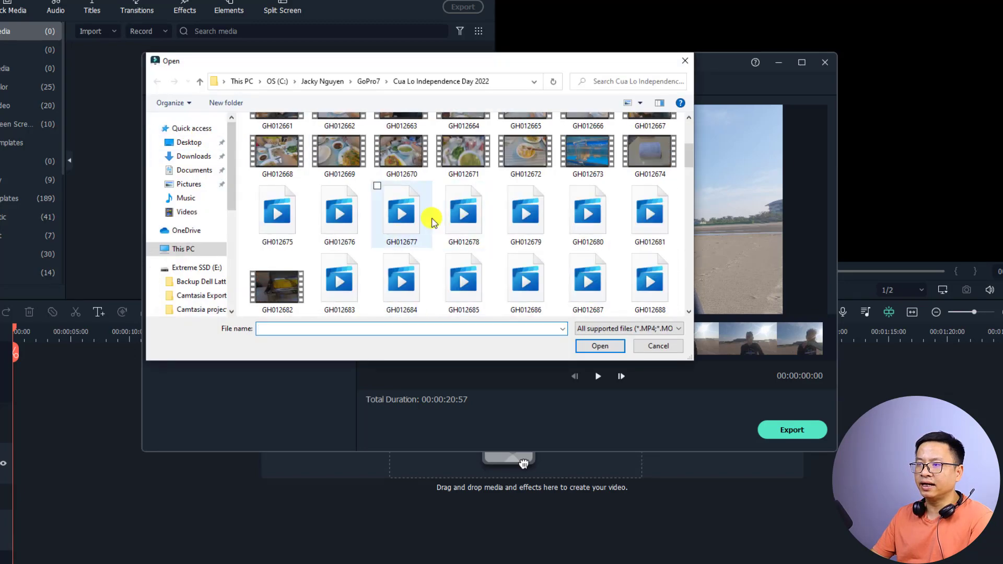
{"action": "left_click", "coordinate": [659, 346]}
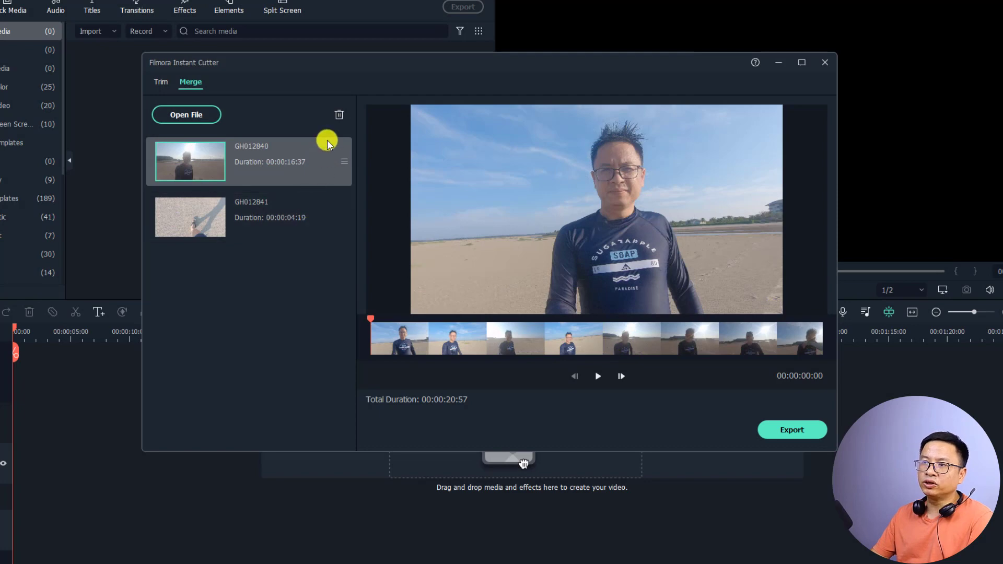
Check both clips once more, then start exporting the merged video with the file name "exported example".
{"action": "left_click", "coordinate": [208, 206]}
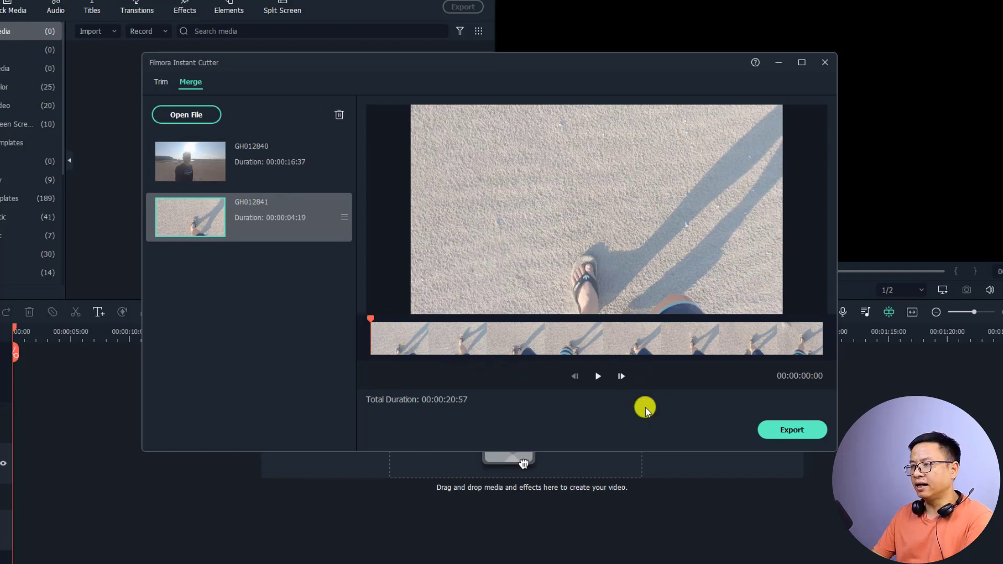
{"action": "left_click", "coordinate": [205, 160]}
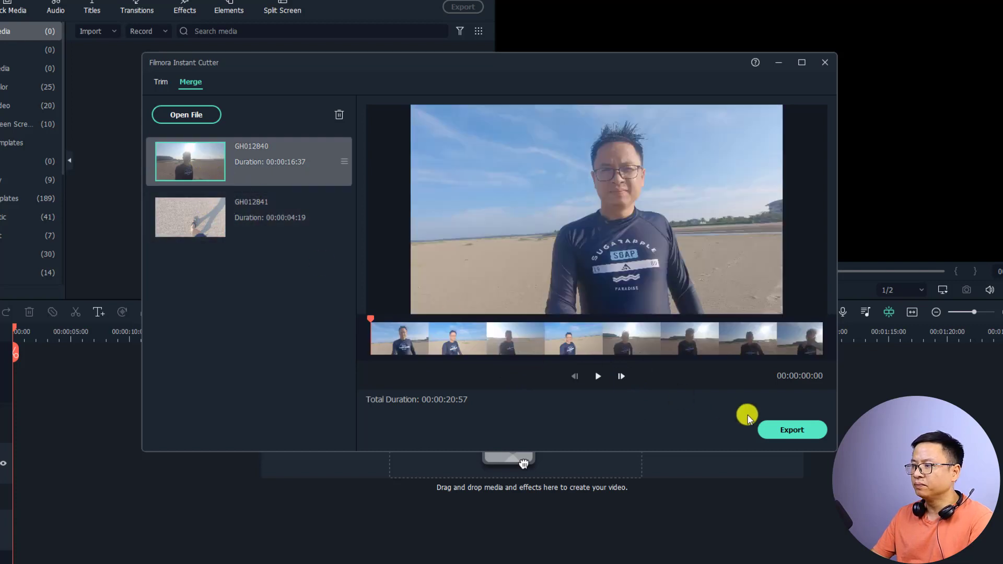
{"action": "left_click", "coordinate": [782, 431]}
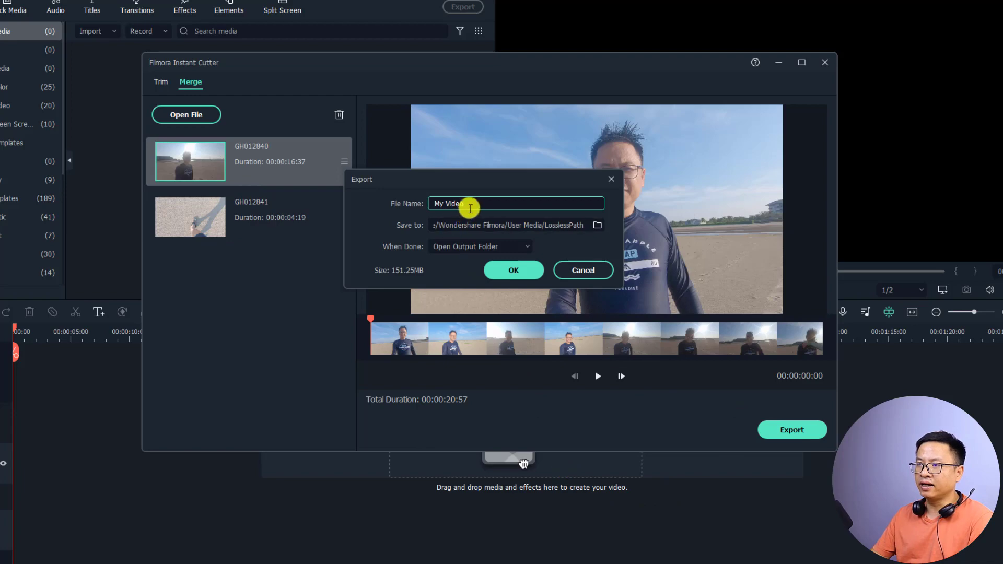
{"action": "left_click_drag", "start_coordinate": [470, 209], "coordinate": [393, 206]}
{"action": "type", "text": "exported example"}
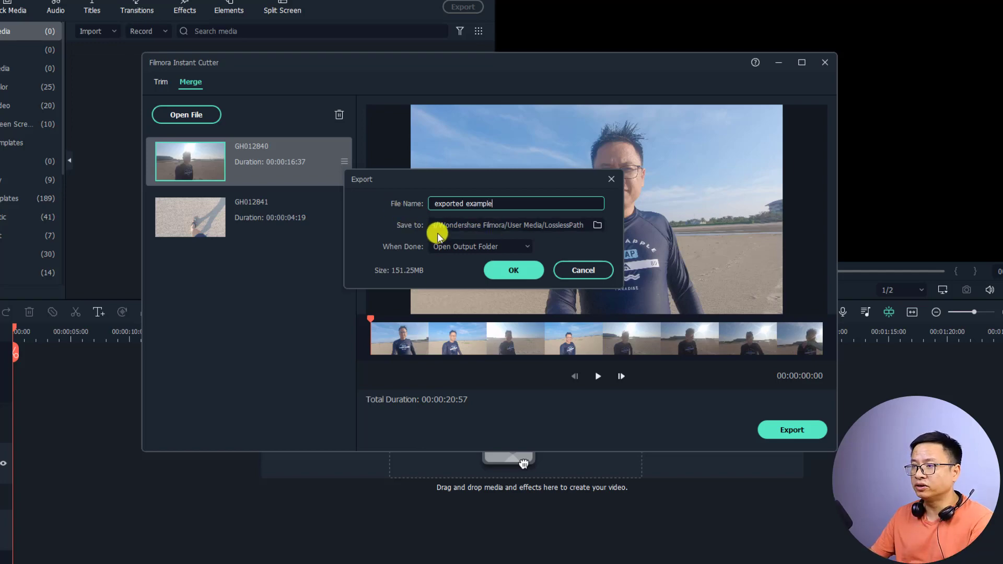
Export the merged video to the LosslessPath folder with Send to Filmora as the action when done.
{"action": "left_click", "coordinate": [598, 225]}
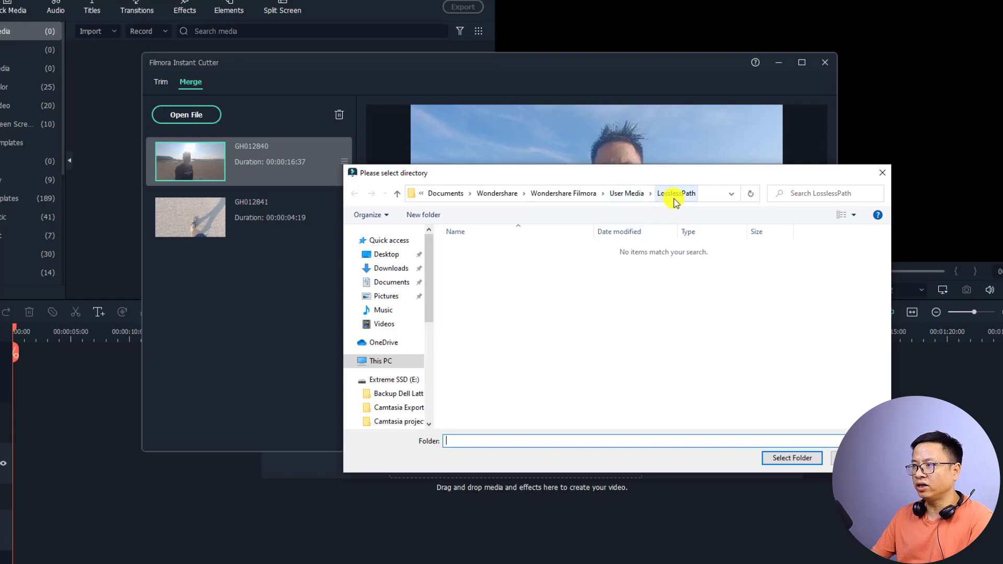
{"action": "left_click", "coordinate": [792, 457]}
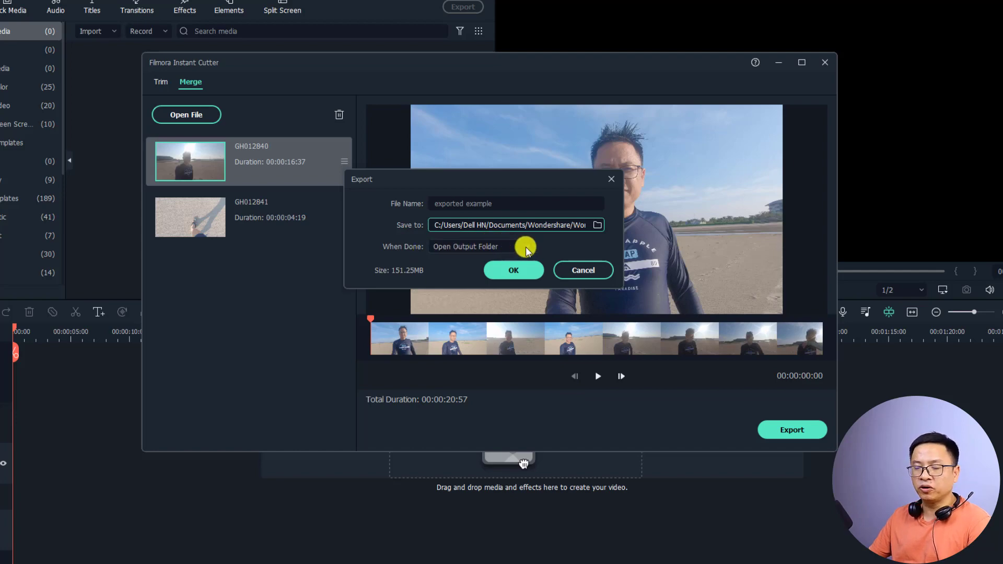
{"action": "left_click", "coordinate": [525, 247]}
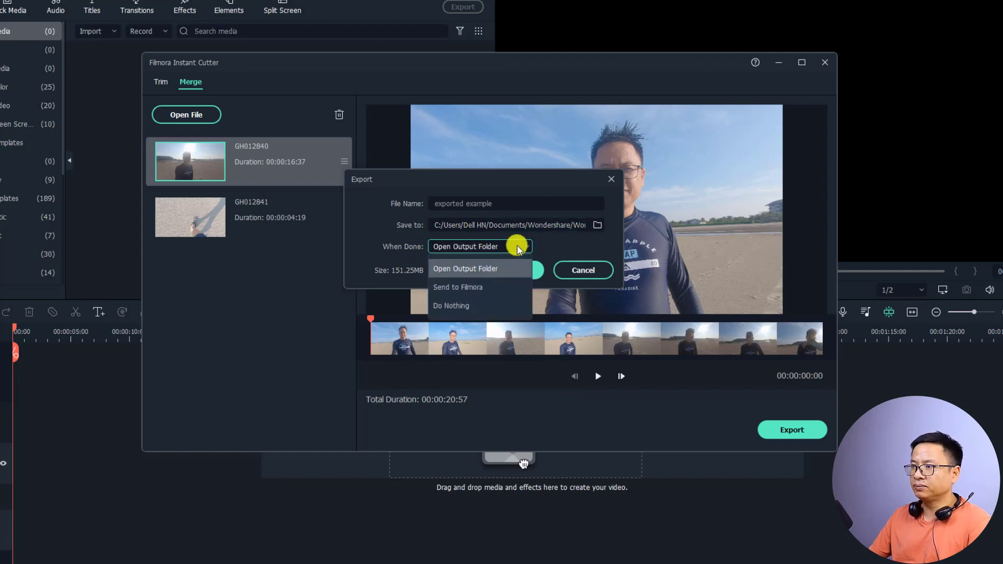
{"action": "left_click", "coordinate": [456, 287]}
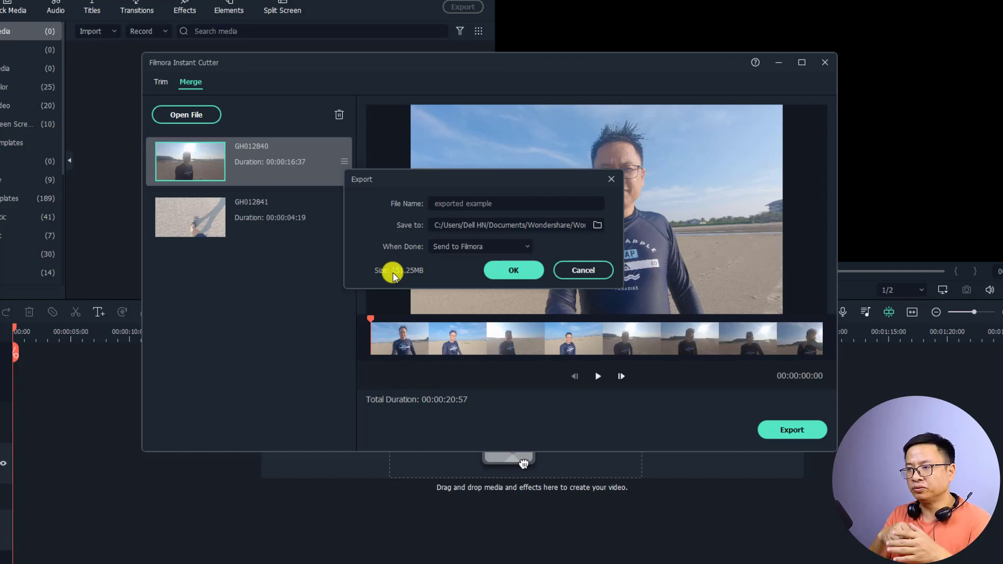
{"action": "left_click", "coordinate": [510, 276]}
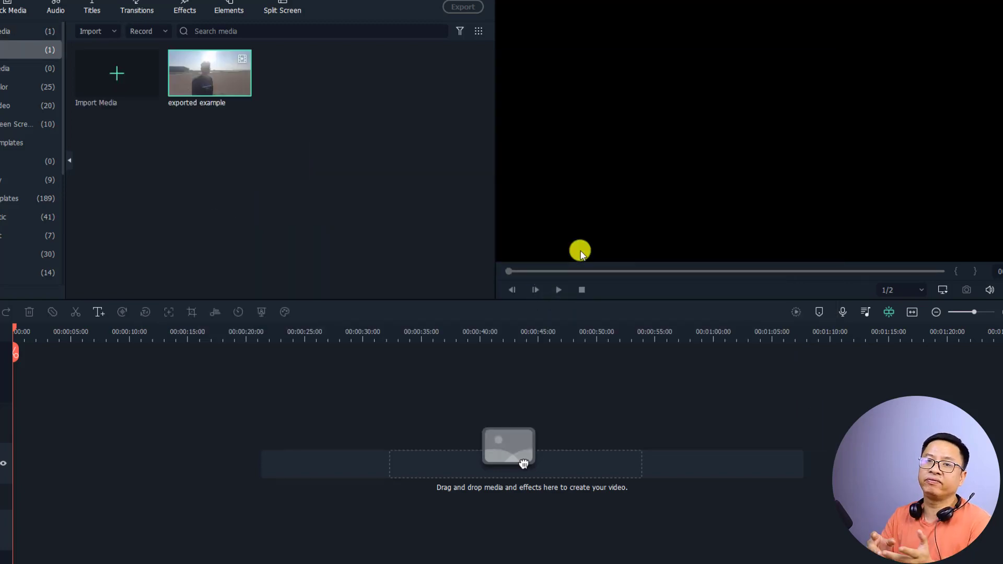
Place the exported example clip at the start of the timeline, matching the project settings to the media at 2702 x 1520 60fps.
{"action": "mouse_move", "coordinate": [215, 73]}
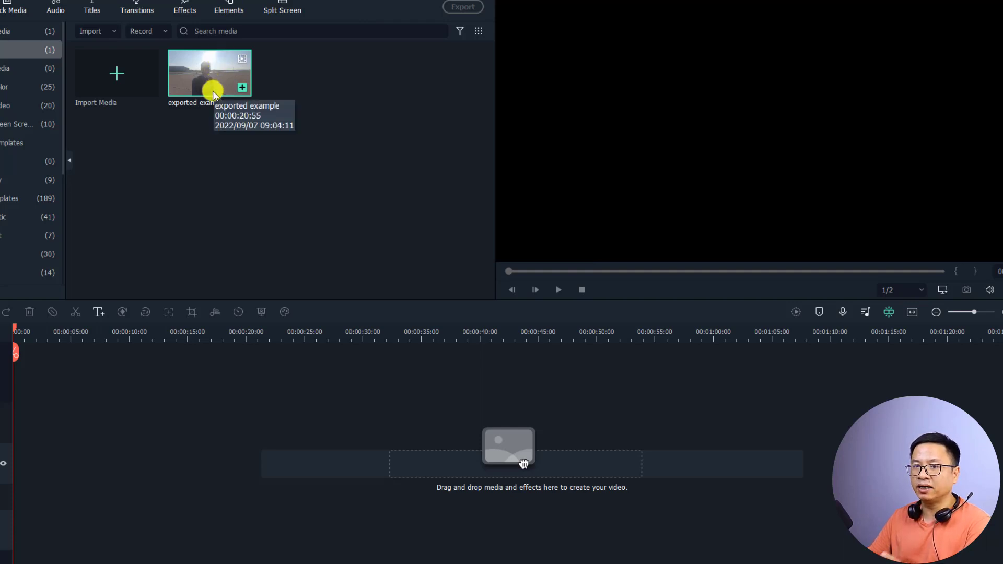
{"action": "left_click_drag", "start_coordinate": [212, 91], "coordinate": [17, 477]}
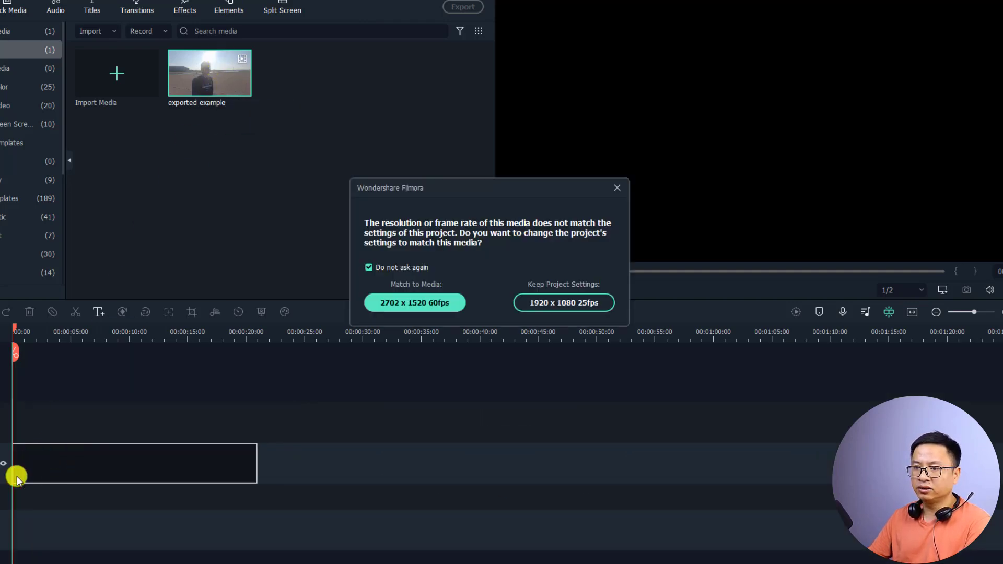
{"action": "left_click", "coordinate": [432, 306]}
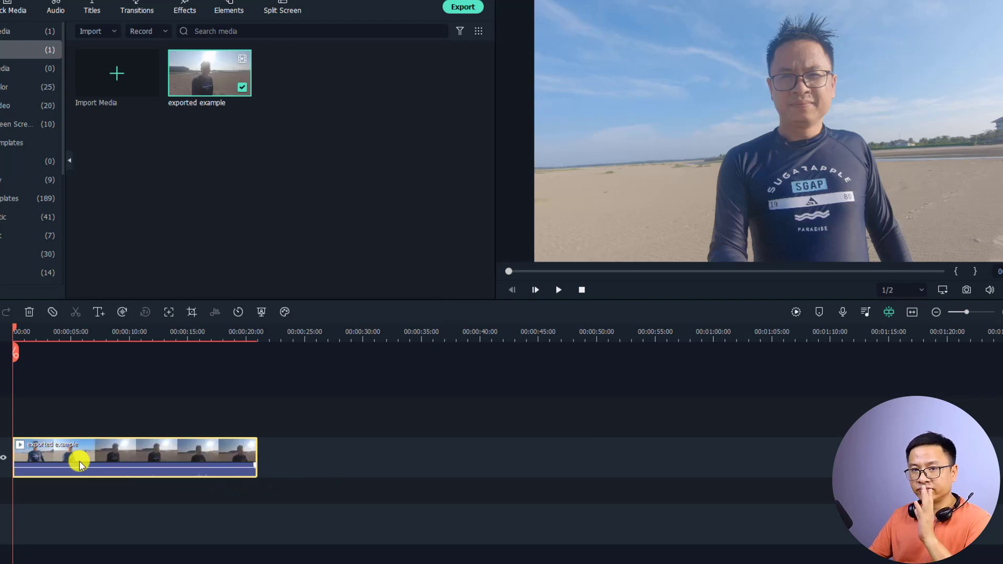
Play the merged clip on the timeline past the join, pause it, and reveal its source file in Explorer.
{"action": "key", "text": "space"}
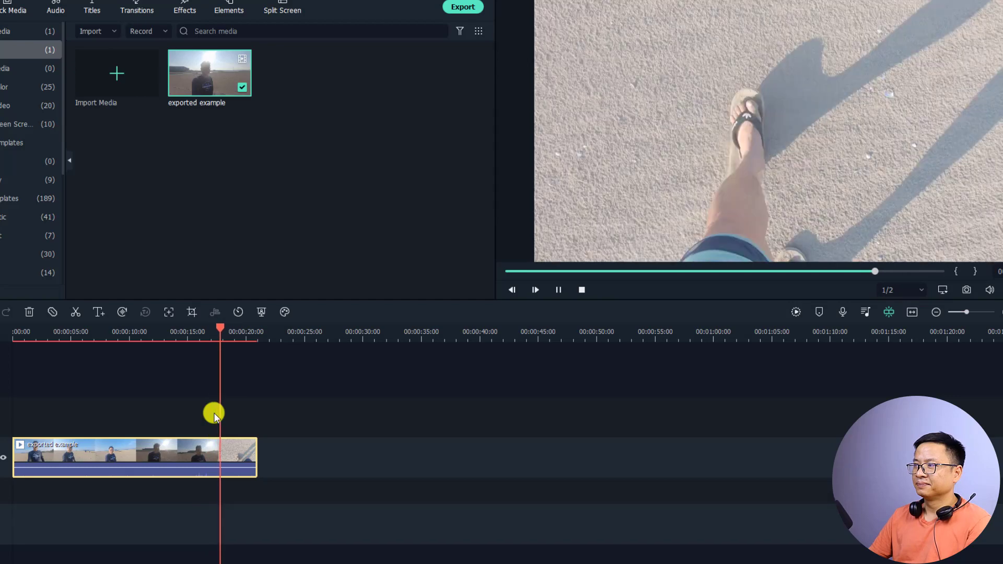
{"action": "key", "text": "space"}
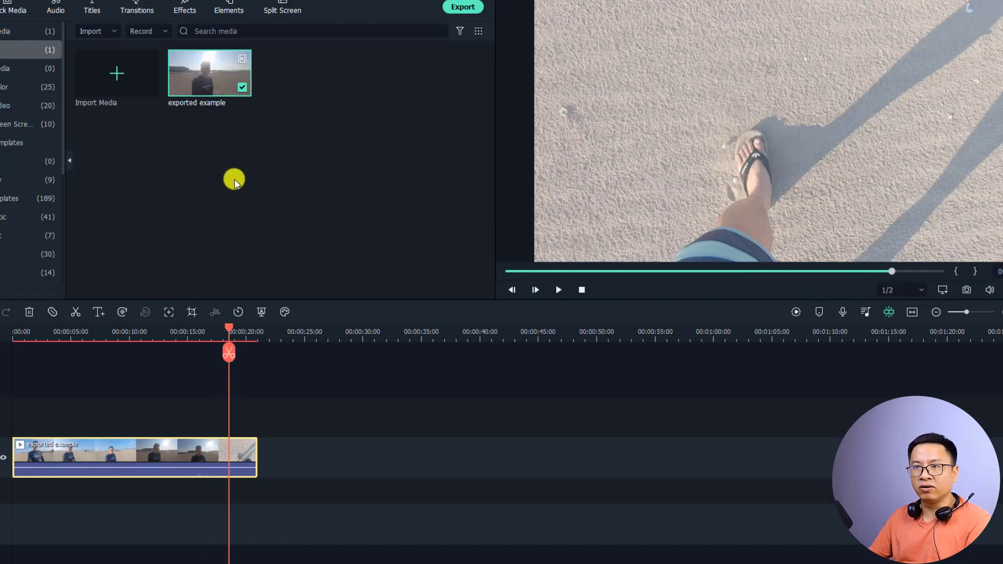
{"action": "right_click", "coordinate": [207, 90]}
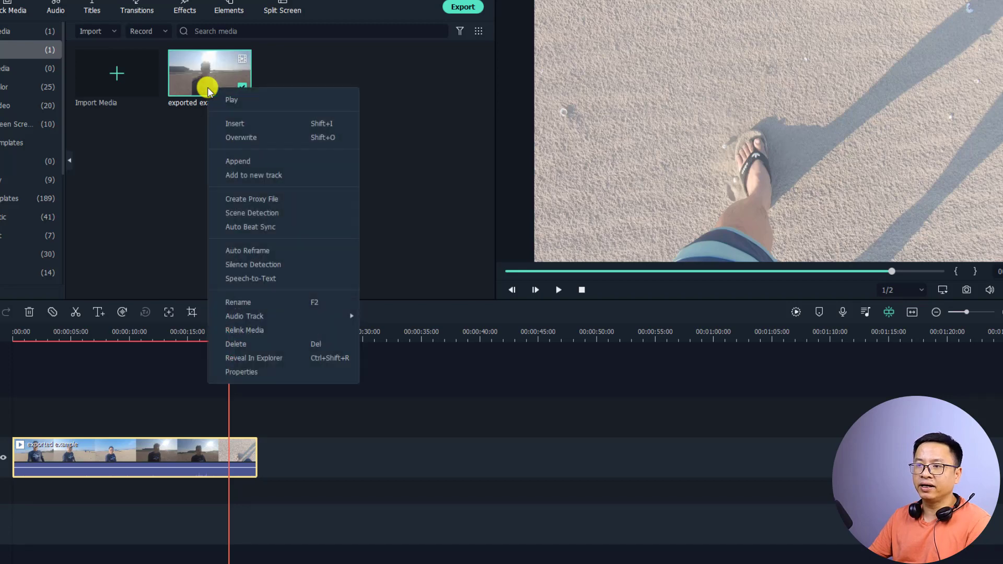
{"action": "left_click", "coordinate": [269, 359]}
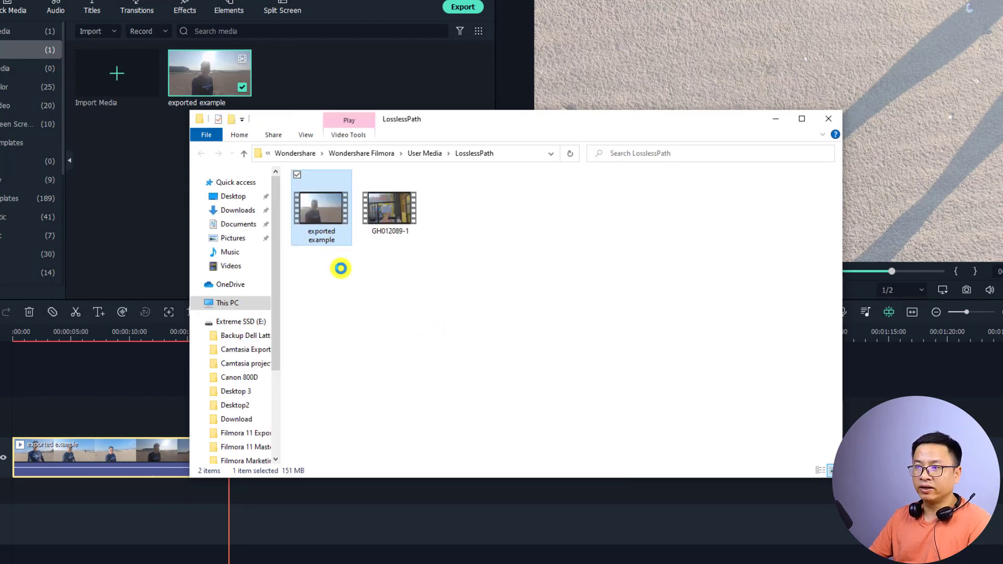
Check the video and audio details in the exported example file's properties, and close the properties and the LosslessPath folder.
{"action": "key", "text": "shift+F10"}
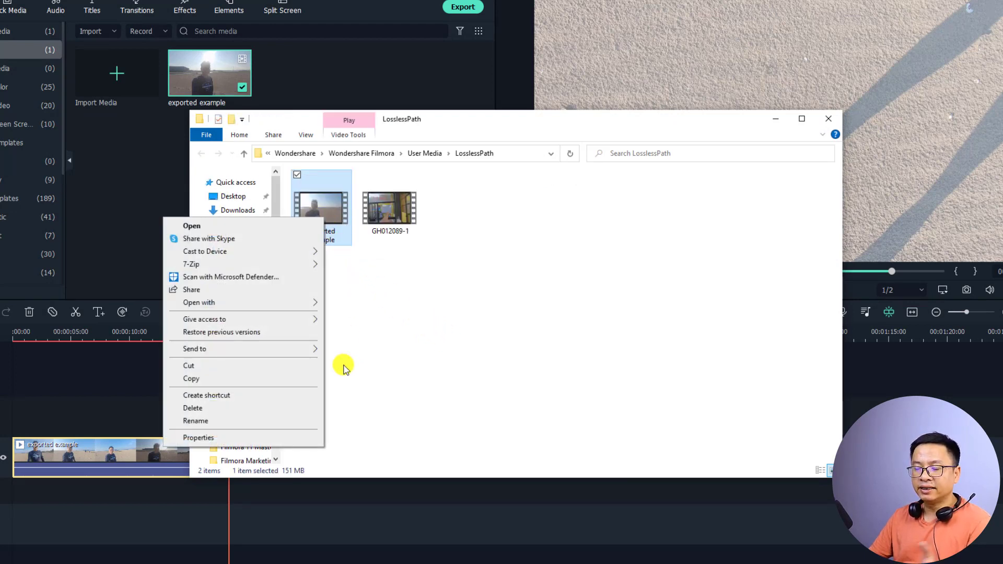
{"action": "left_click", "coordinate": [245, 437]}
{"action": "left_click", "coordinate": [403, 246]}
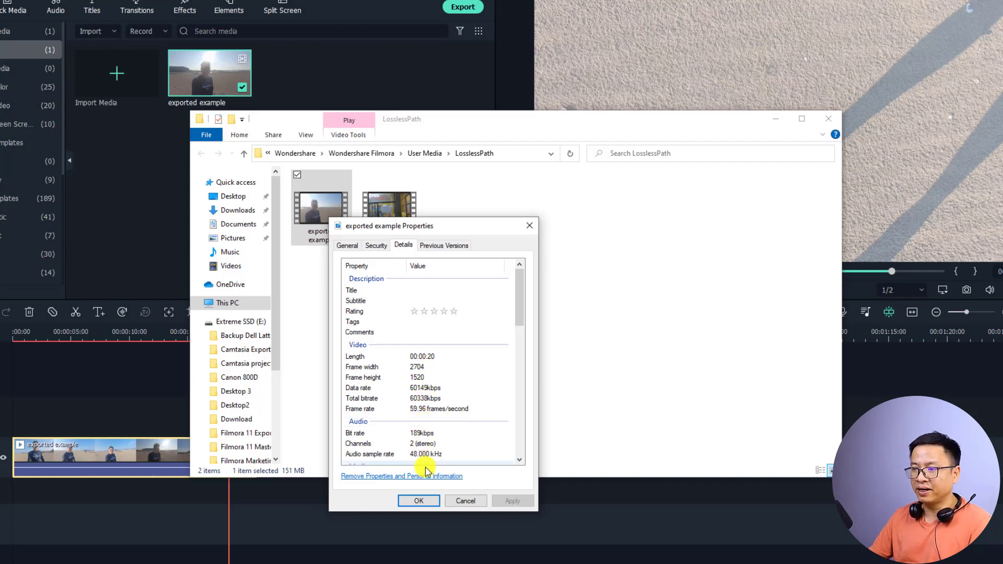
{"action": "left_click", "coordinate": [417, 500]}
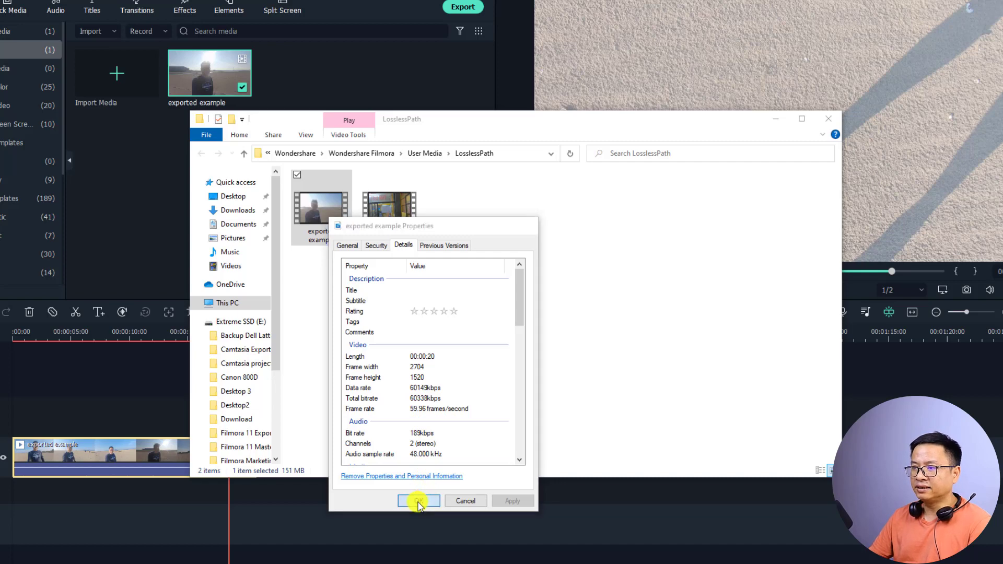
{"action": "left_click", "coordinate": [822, 125]}
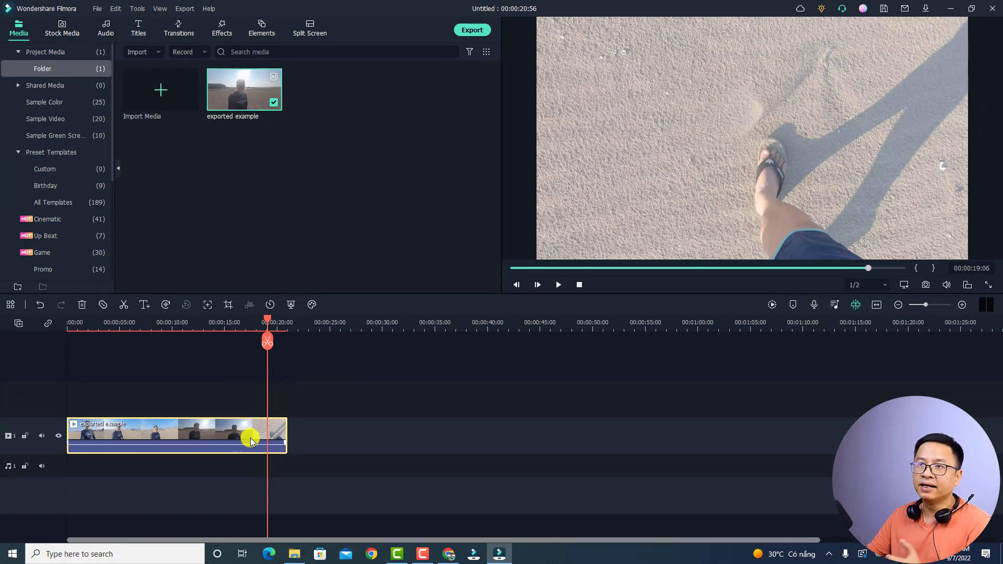
Add the downloaded stock clip of the woman holding a cardboard sign to the timeline directly after the exported example clip.
{"action": "left_click", "coordinate": [68, 34]}
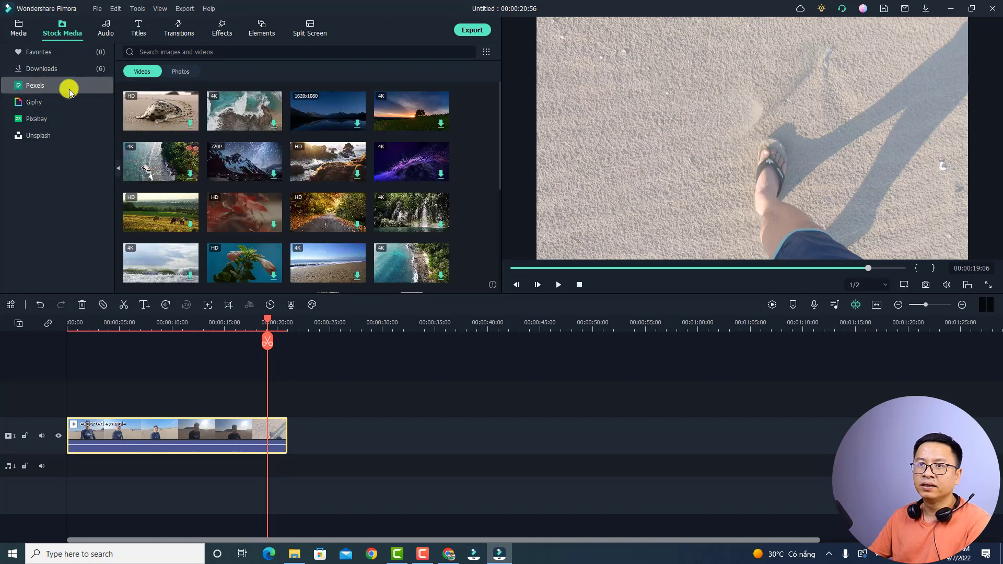
{"action": "left_click", "coordinate": [60, 70]}
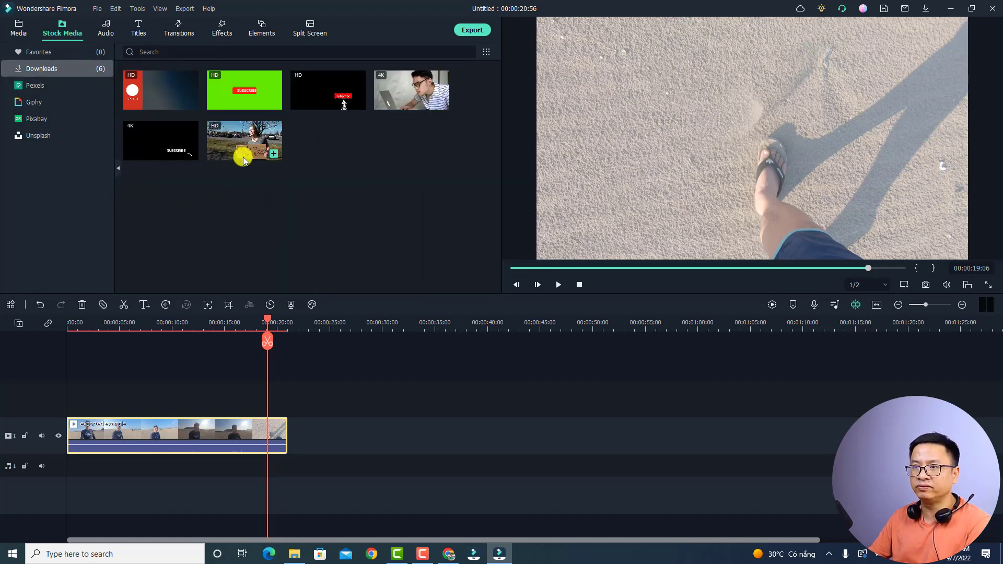
{"action": "left_click_drag", "start_coordinate": [241, 155], "coordinate": [289, 431]}
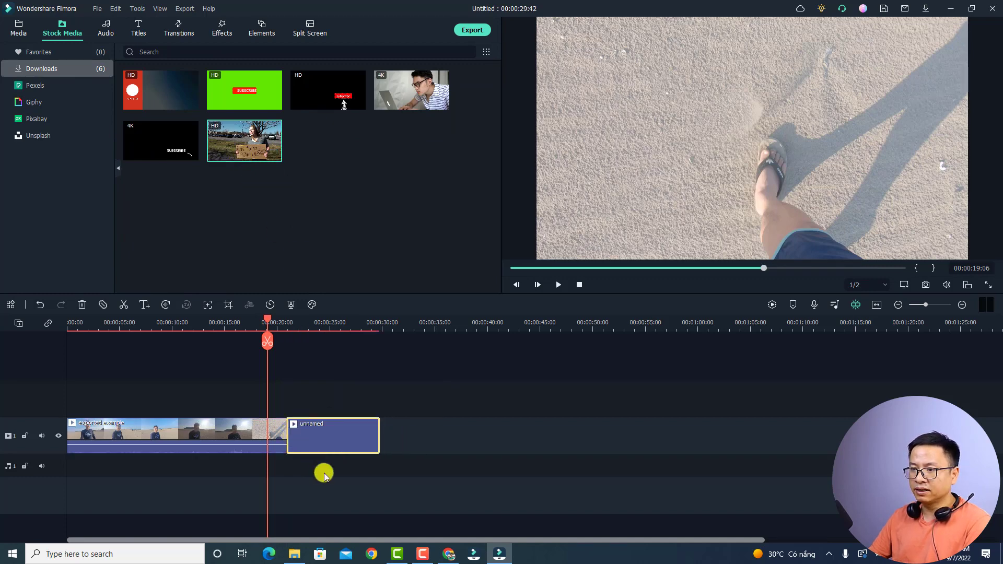
Preview the stock clip on the timeline, and check its resolution and frame rate in its properties.
{"action": "left_click", "coordinate": [300, 327]}
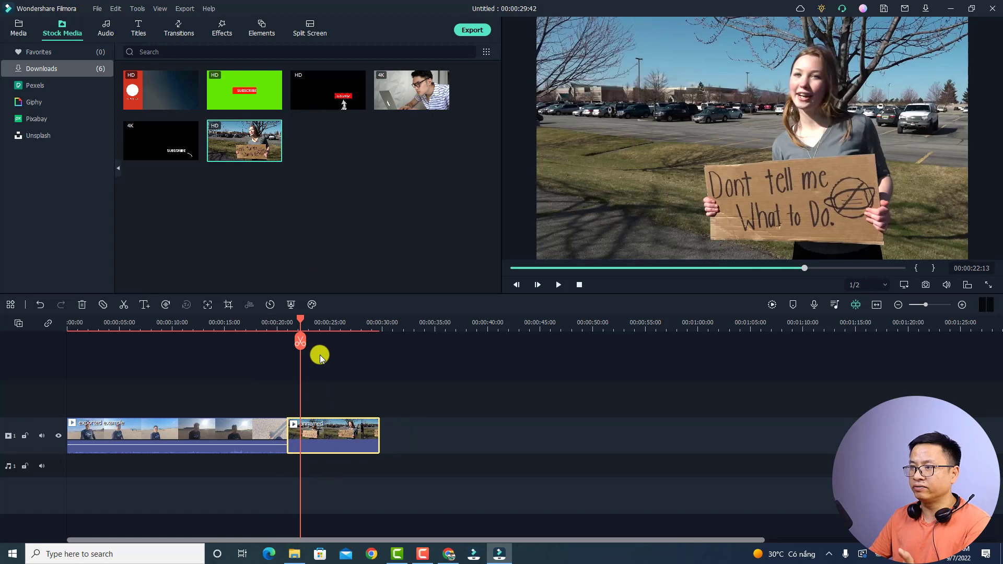
{"action": "key", "text": "space"}
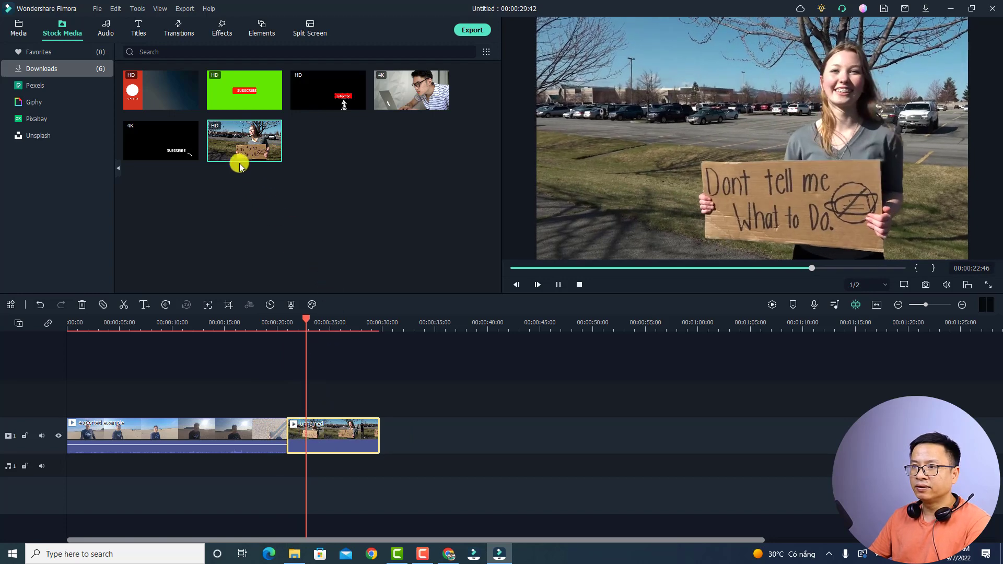
{"action": "right_click", "coordinate": [232, 151]}
{"action": "left_click", "coordinate": [266, 354]}
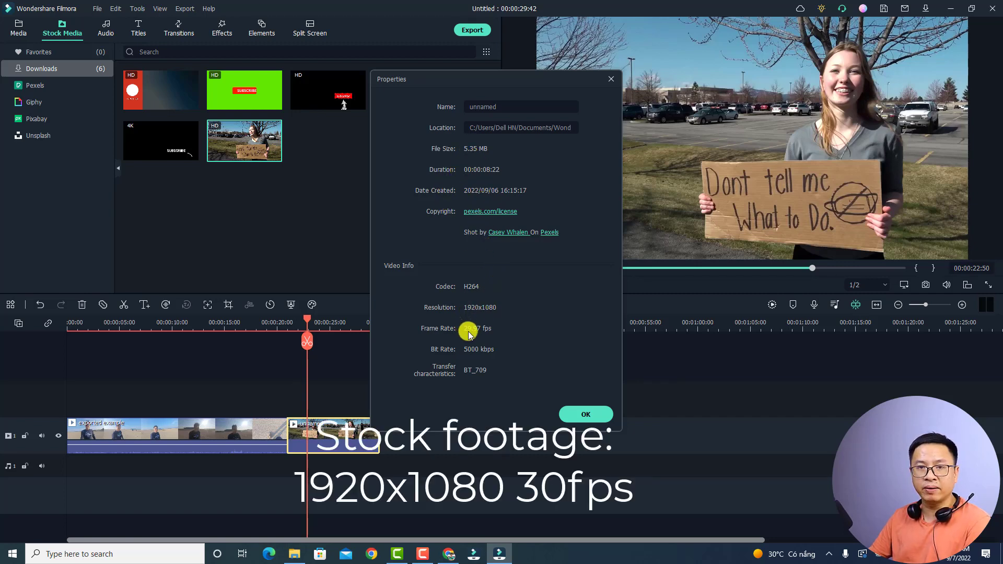
{"action": "left_click", "coordinate": [579, 414]}
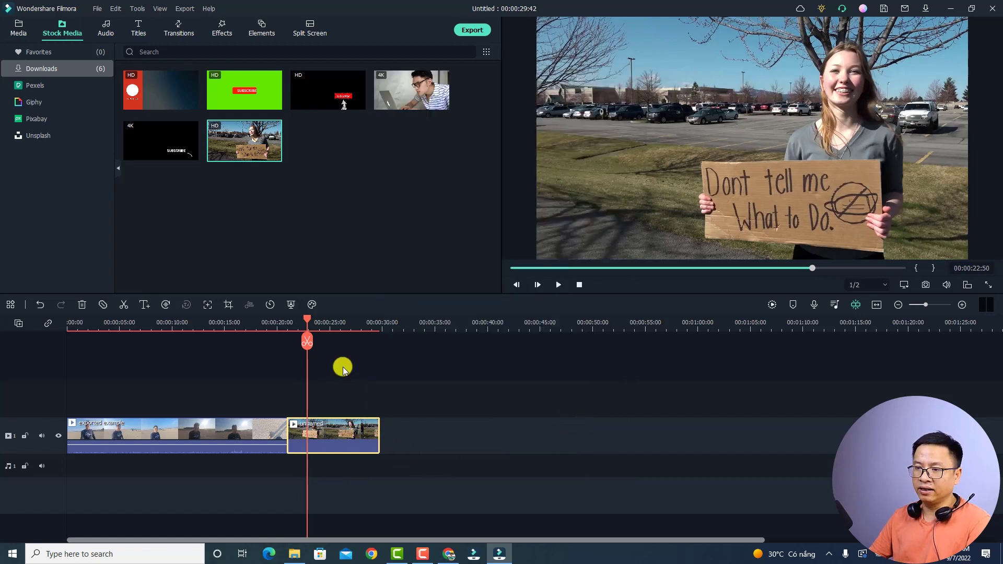
Select both timeline clips and start a local MP4 export with the file name "my name".
{"action": "left_click_drag", "start_coordinate": [343, 364], "coordinate": [246, 460]}
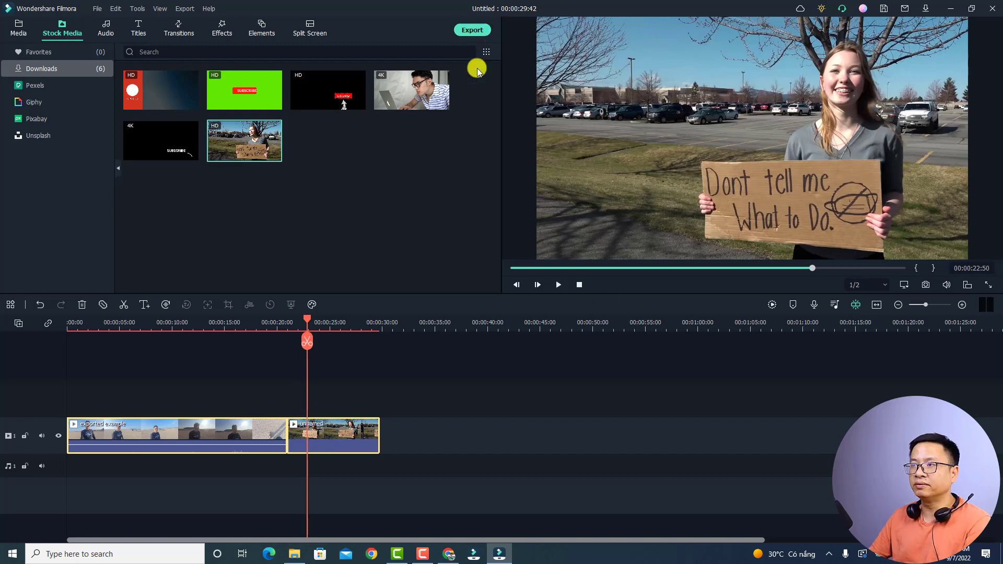
{"action": "key", "text": "ctrl+e"}
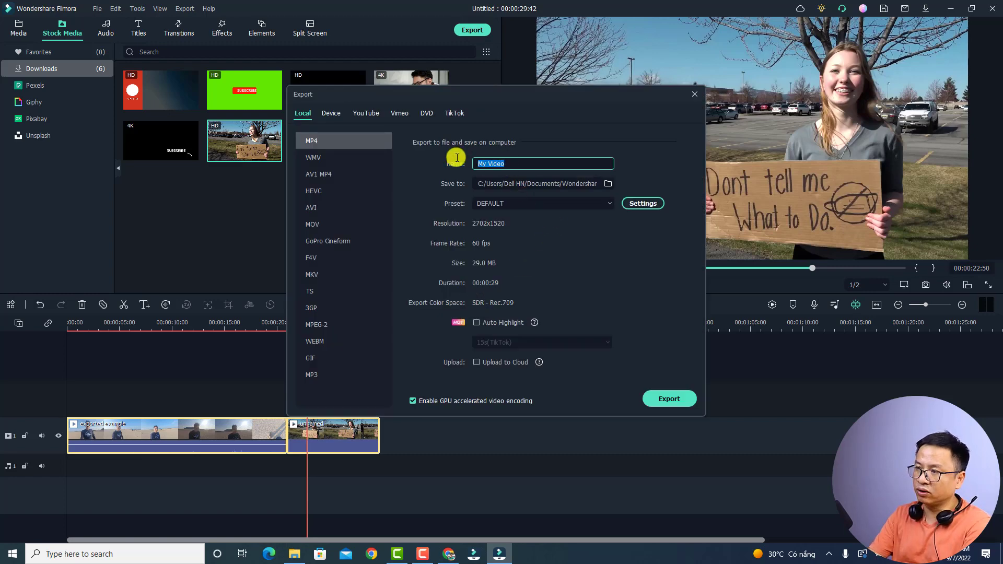
{"action": "type", "text": "my name"}
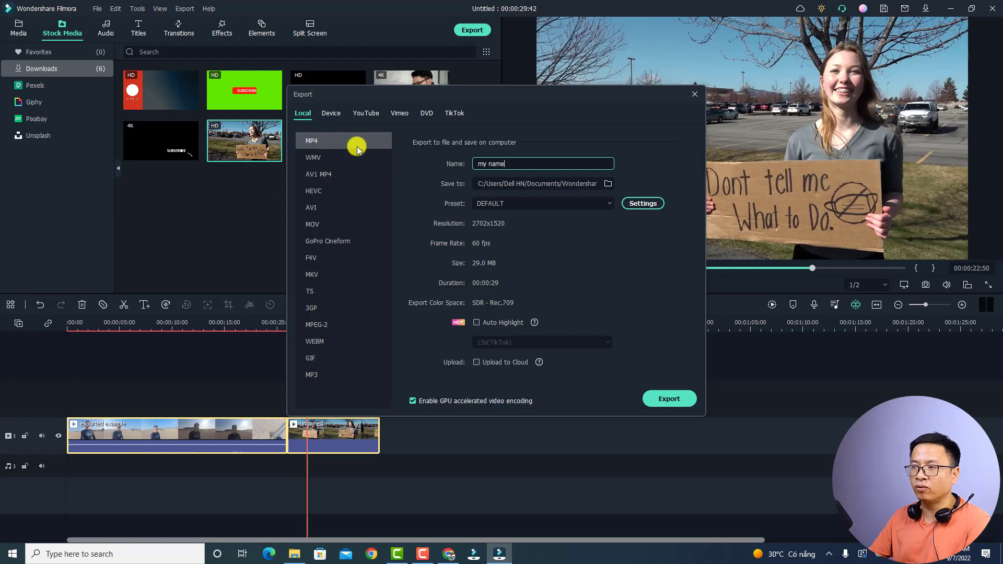
Set the export frame rate to 24 fps and the video bit rate to 30000 kbps, and export the video.
{"action": "left_click", "coordinate": [641, 205]}
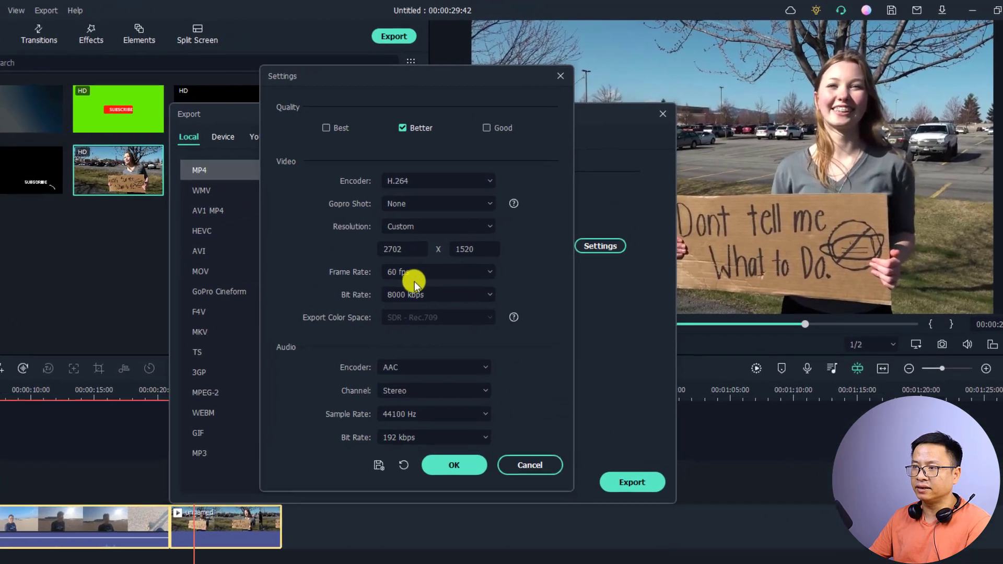
{"action": "left_click", "coordinate": [476, 225]}
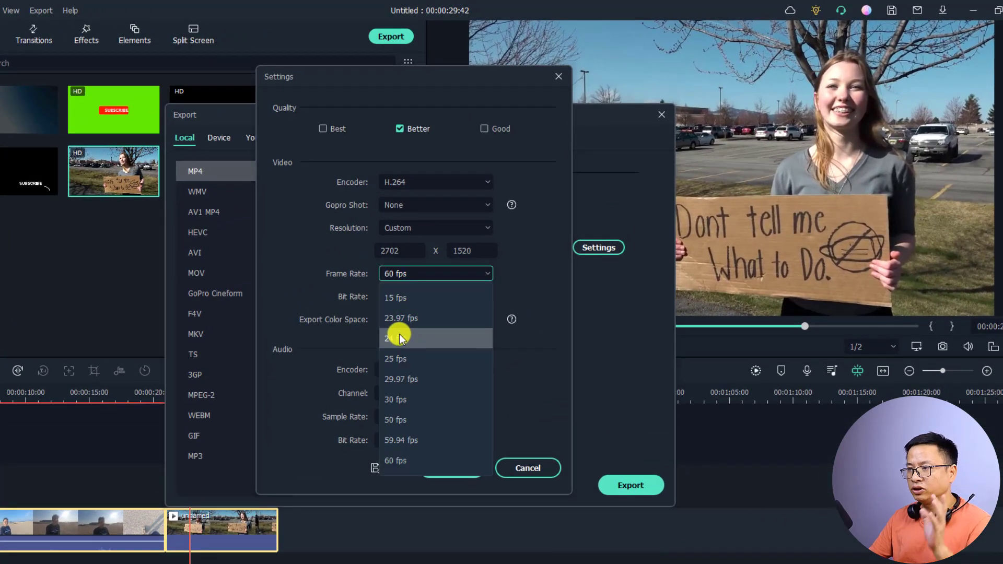
{"action": "left_click", "coordinate": [403, 338]}
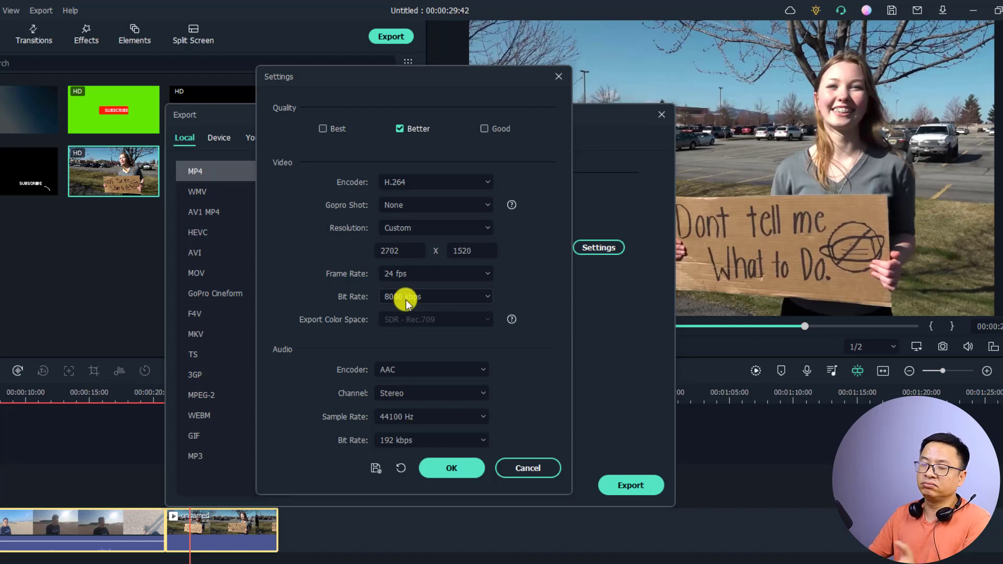
{"action": "left_click", "coordinate": [484, 299]}
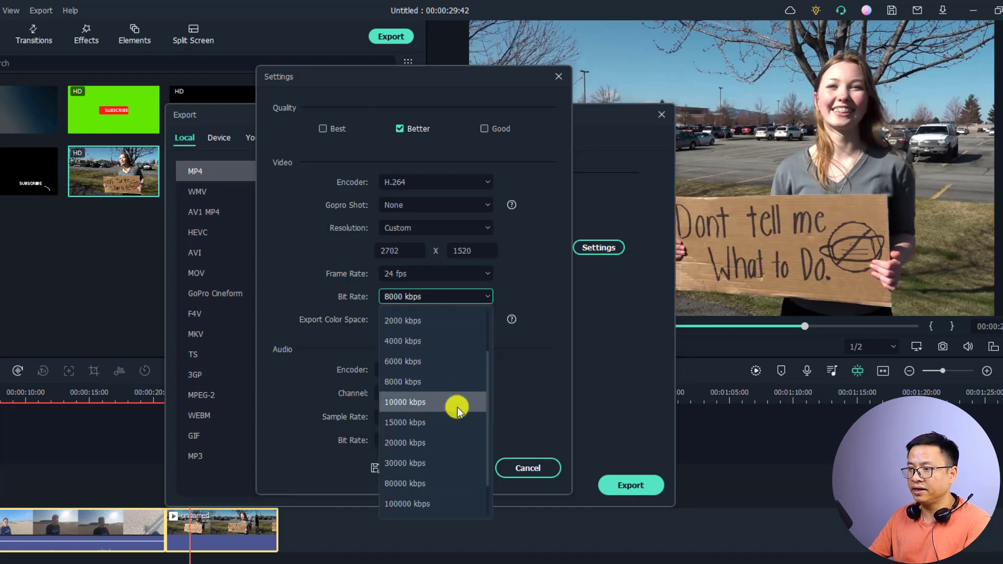
{"action": "left_click", "coordinate": [400, 465]}
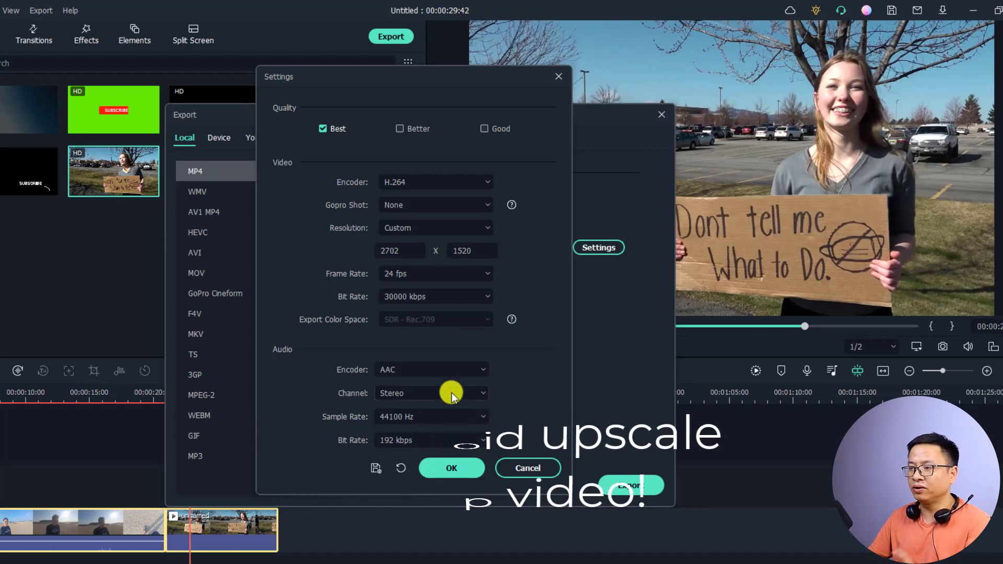
{"action": "left_click", "coordinate": [452, 470]}
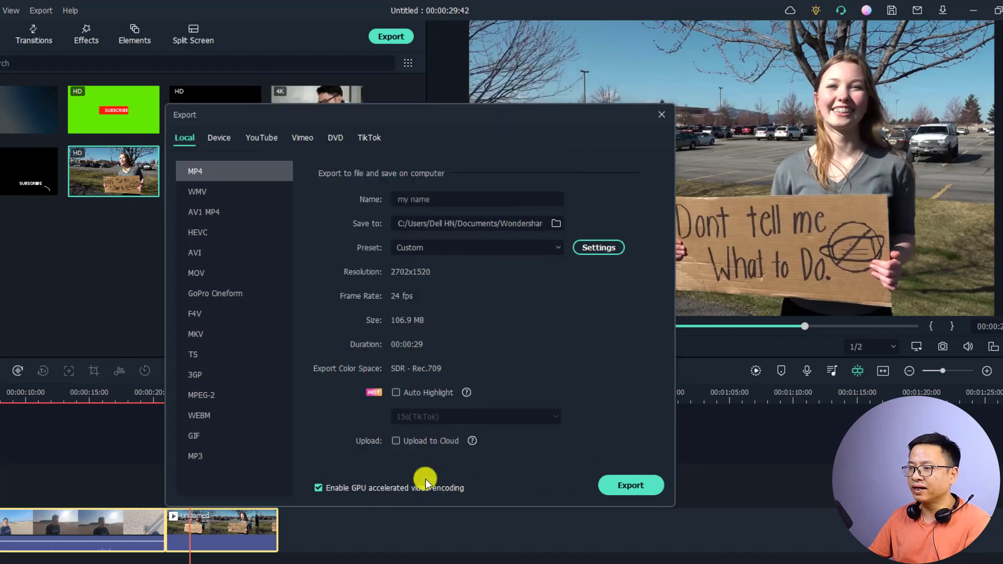
{"action": "left_click", "coordinate": [622, 486]}
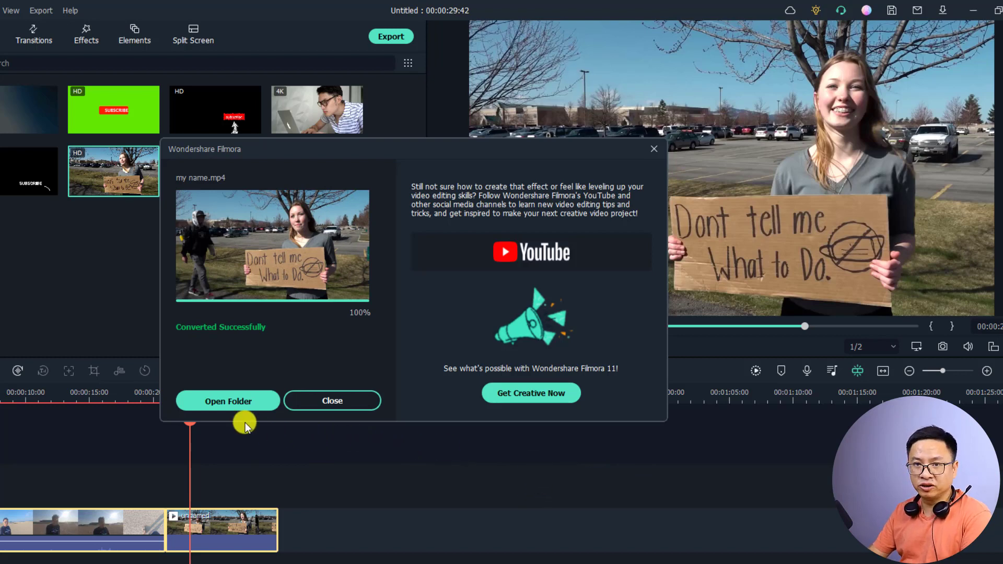
Open the export's output folder and play the "my name" video, skipping ahead through both beach shots.
{"action": "left_click", "coordinate": [227, 403]}
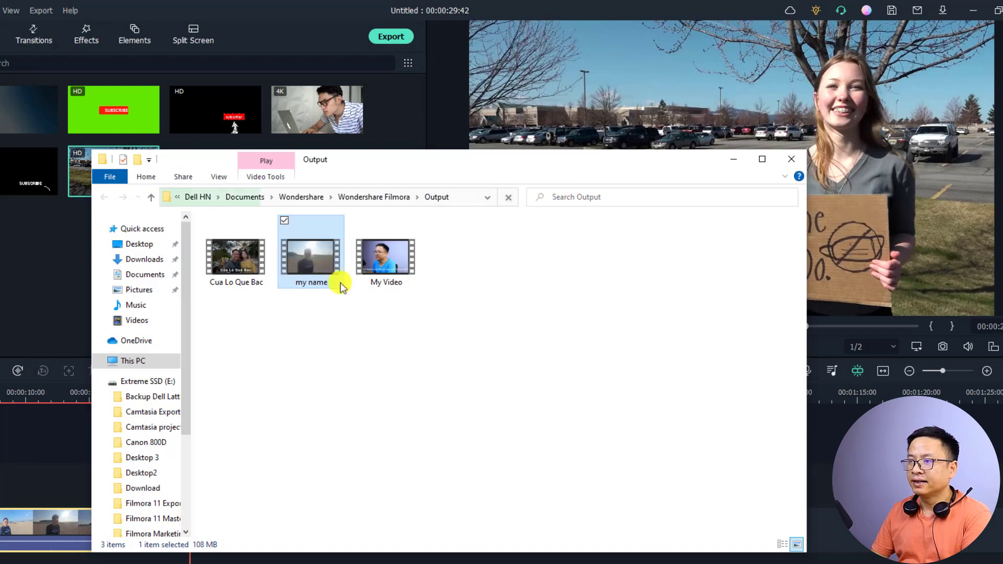
{"action": "double_click", "coordinate": [307, 265]}
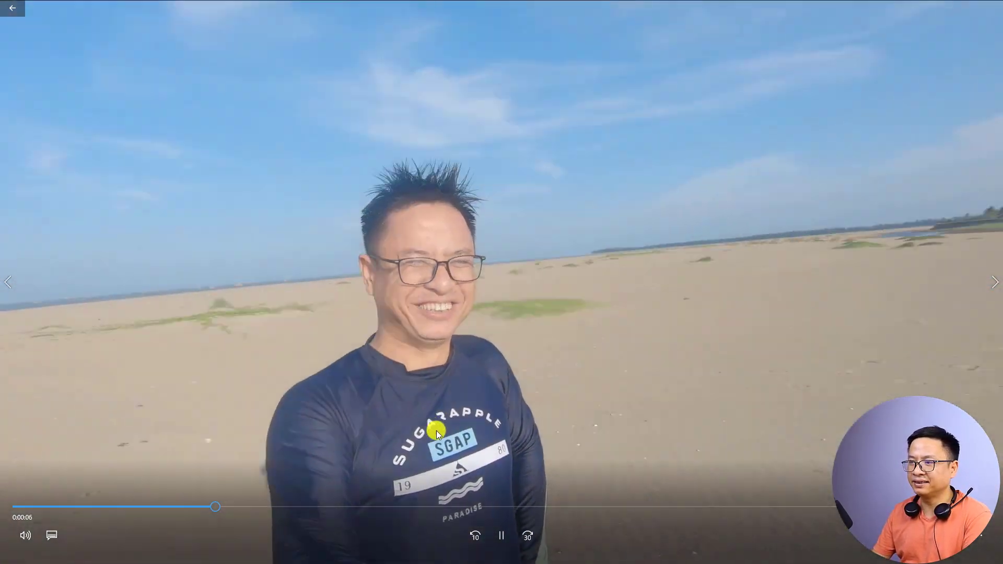
{"action": "left_click", "coordinate": [447, 506]}
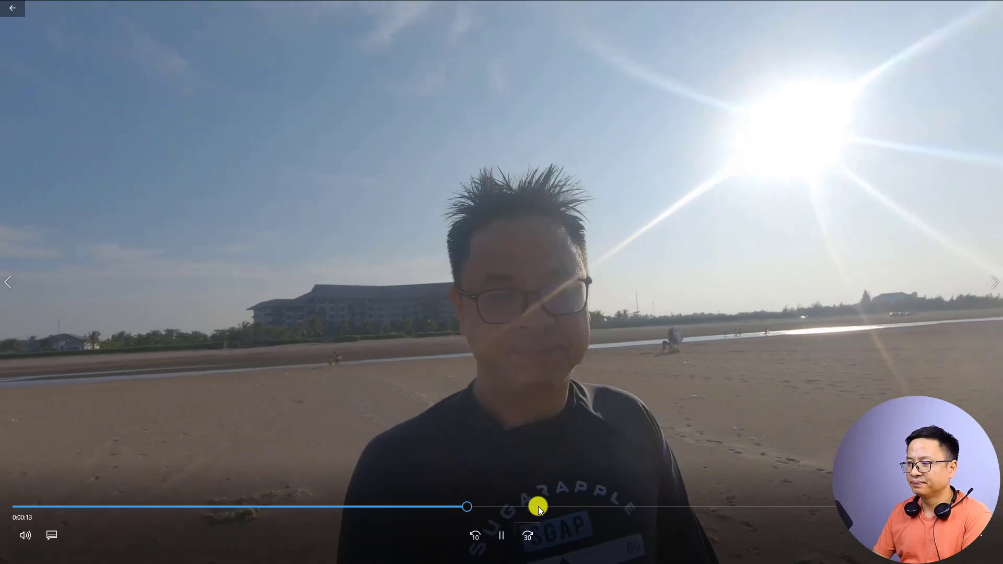
{"action": "left_click", "coordinate": [579, 505]}
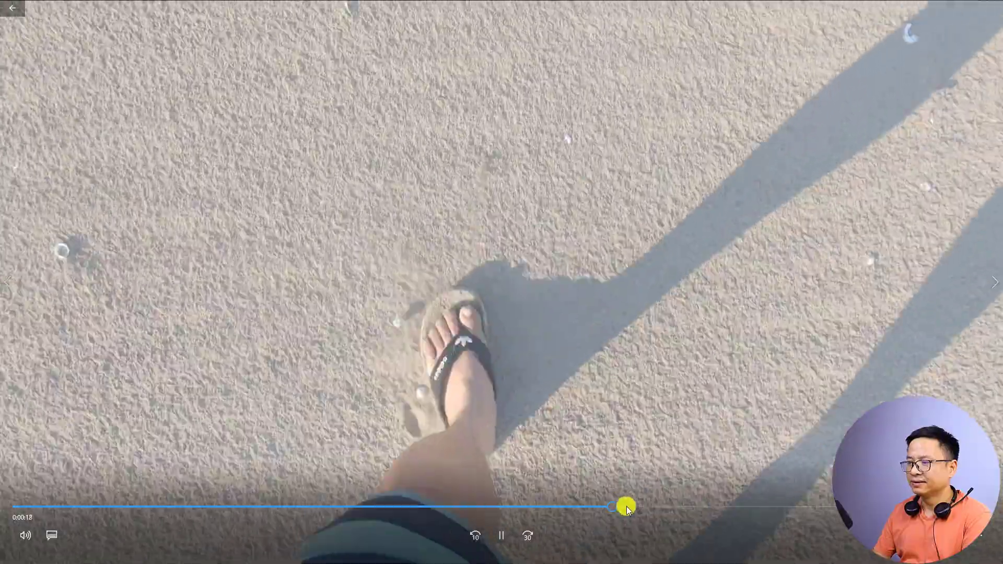